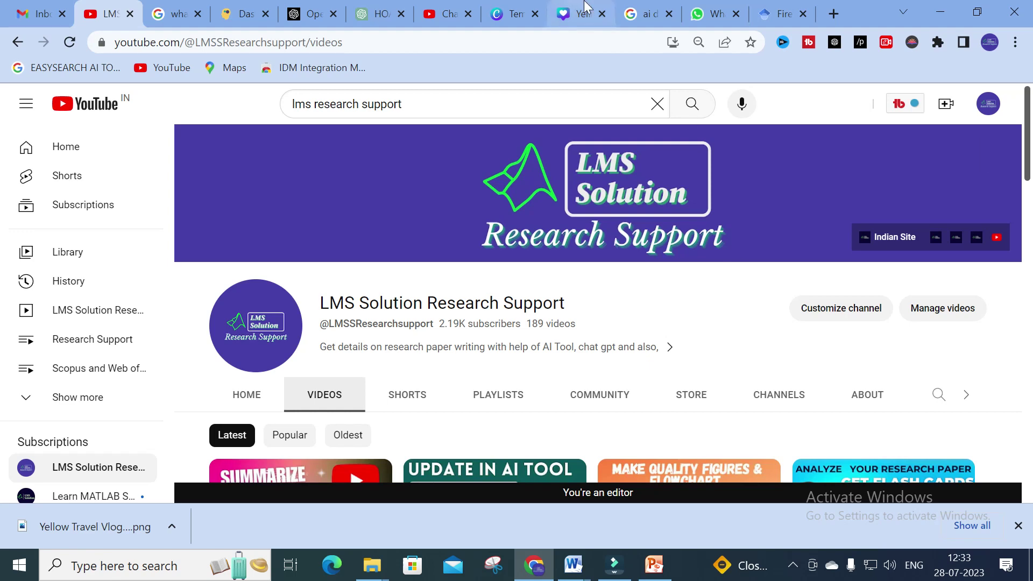
- Open AI Detector Pro's "How Does It Work?" page from the Google results and read through its four-step explanation
{"action": "left_click", "coordinate": [648, 13]}
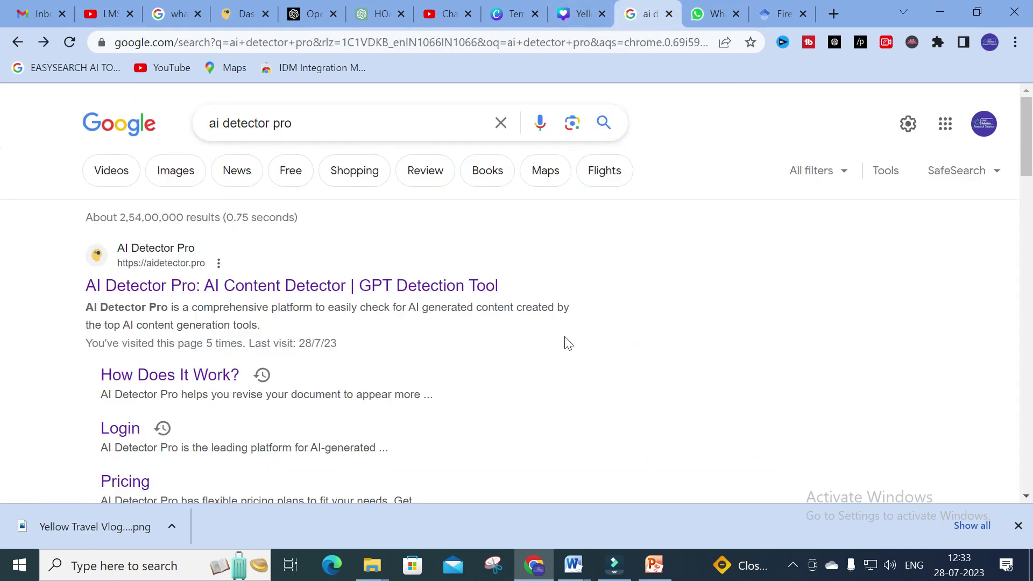
{"action": "scroll", "coordinate": [565, 344], "scroll_direction": "down", "scroll_amount": 1}
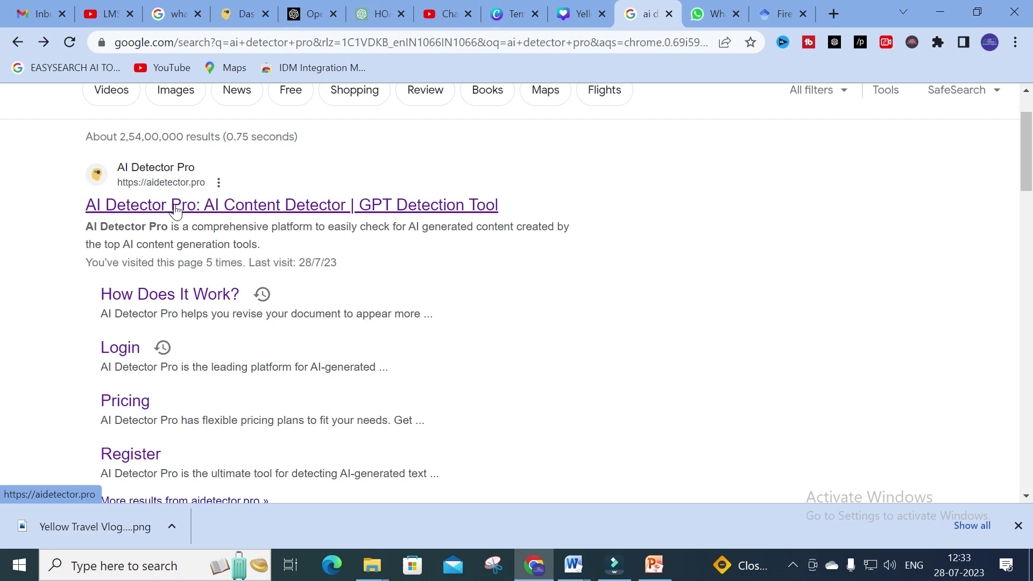
{"action": "scroll", "coordinate": [176, 210], "scroll_direction": "down", "scroll_amount": 3}
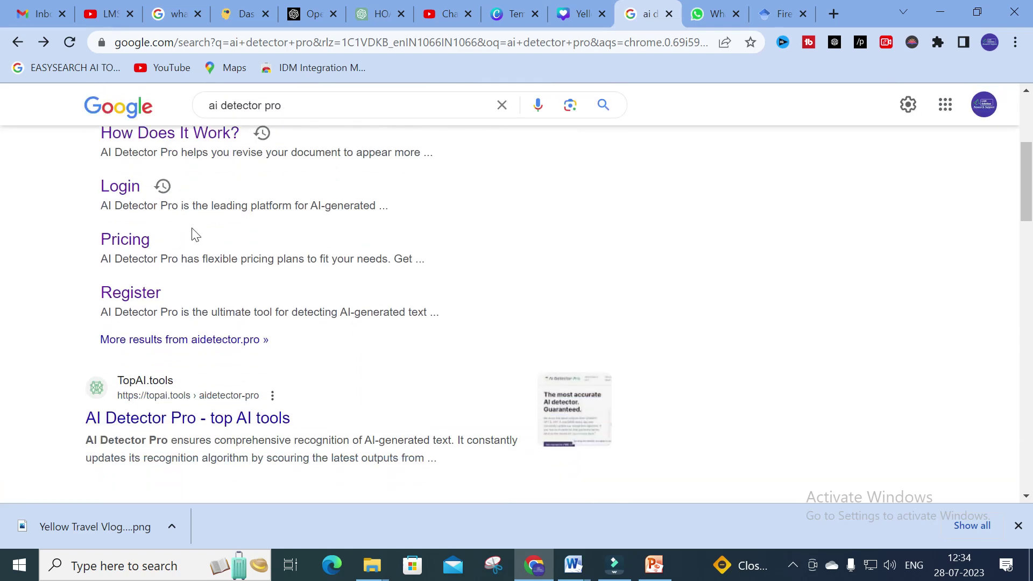
{"action": "scroll", "coordinate": [196, 256], "scroll_direction": "up", "scroll_amount": 2}
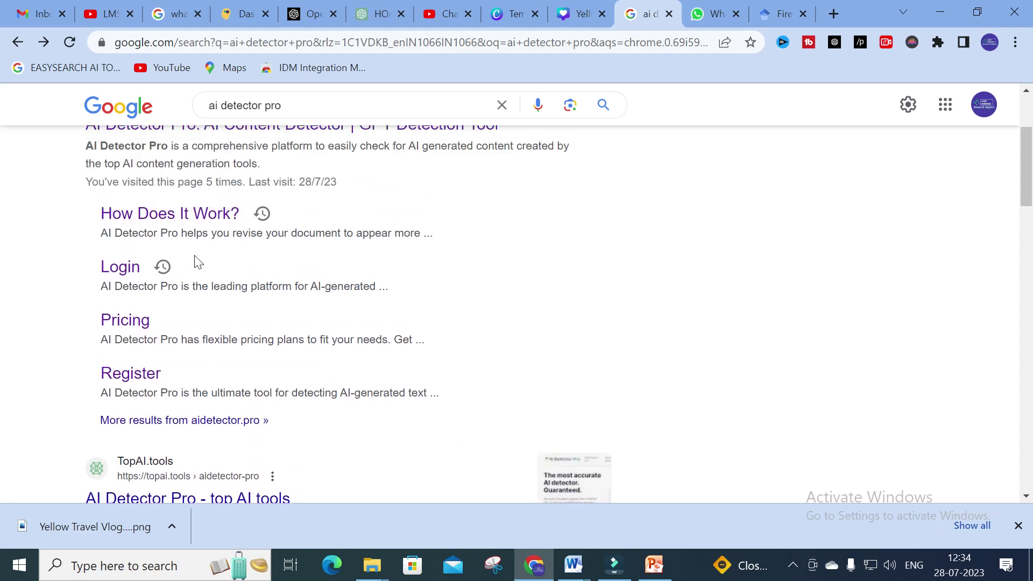
{"action": "left_click", "coordinate": [183, 221]}
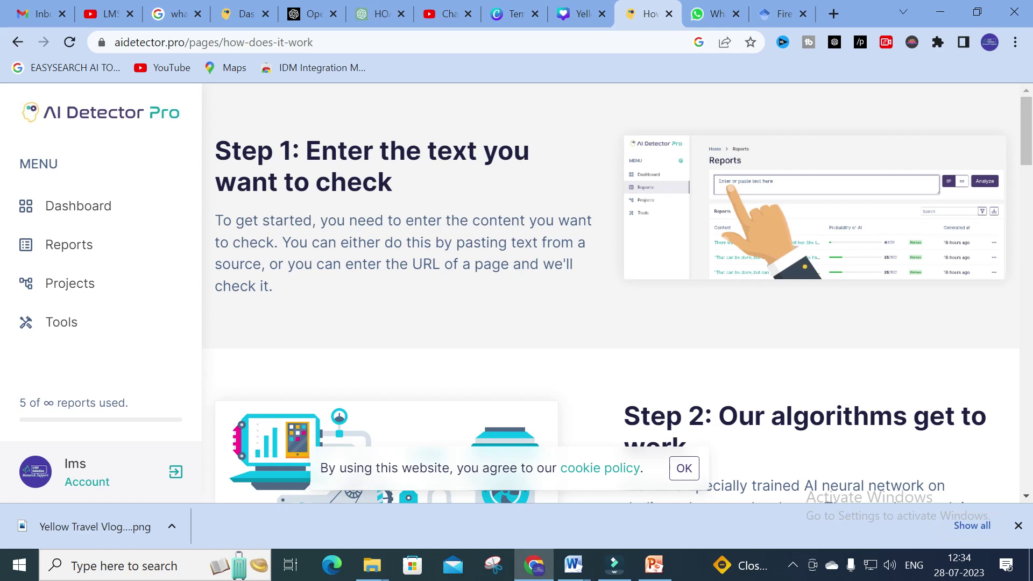
{"action": "scroll", "coordinate": [455, 228], "scroll_direction": "down", "scroll_amount": 3}
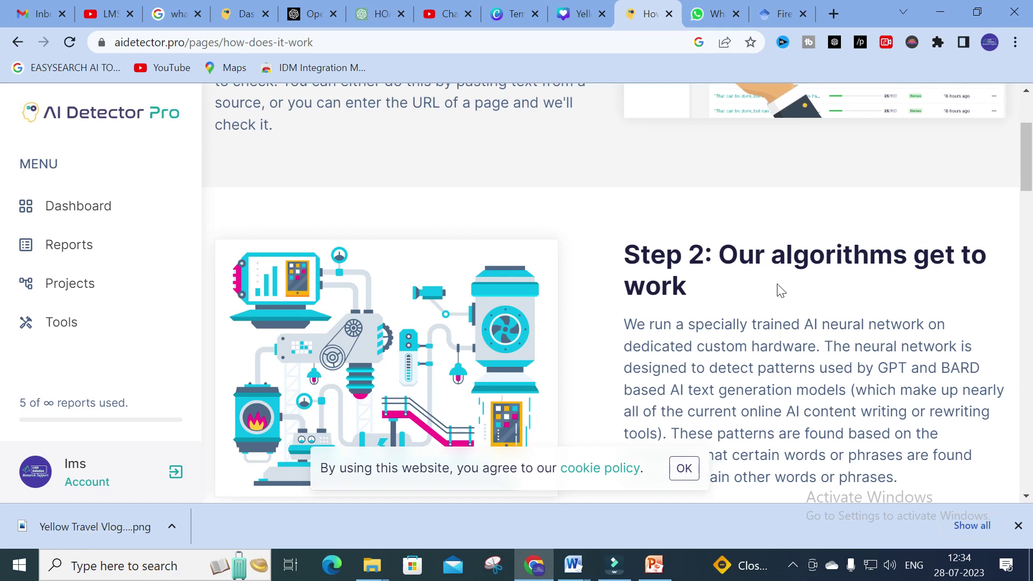
{"action": "scroll", "coordinate": [768, 288], "scroll_direction": "down", "scroll_amount": 6}
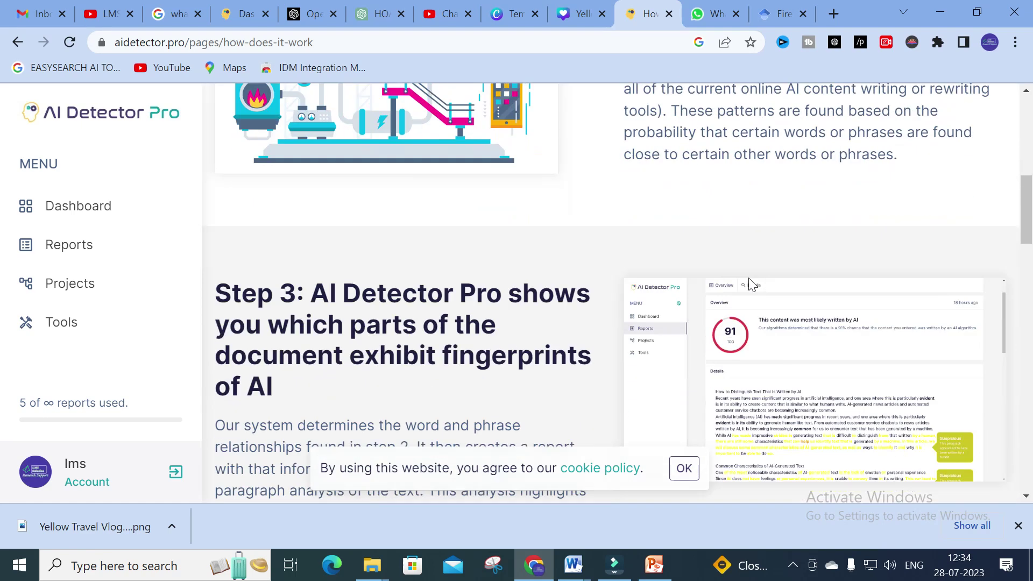
{"action": "scroll", "coordinate": [399, 228], "scroll_direction": "down", "scroll_amount": 2}
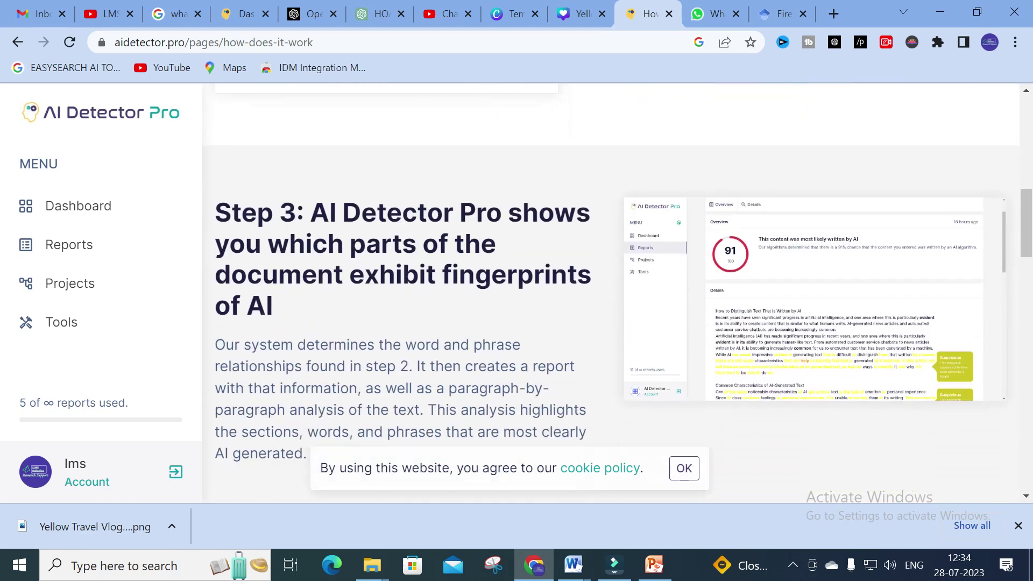
{"action": "scroll", "coordinate": [398, 233], "scroll_direction": "down", "scroll_amount": 6}
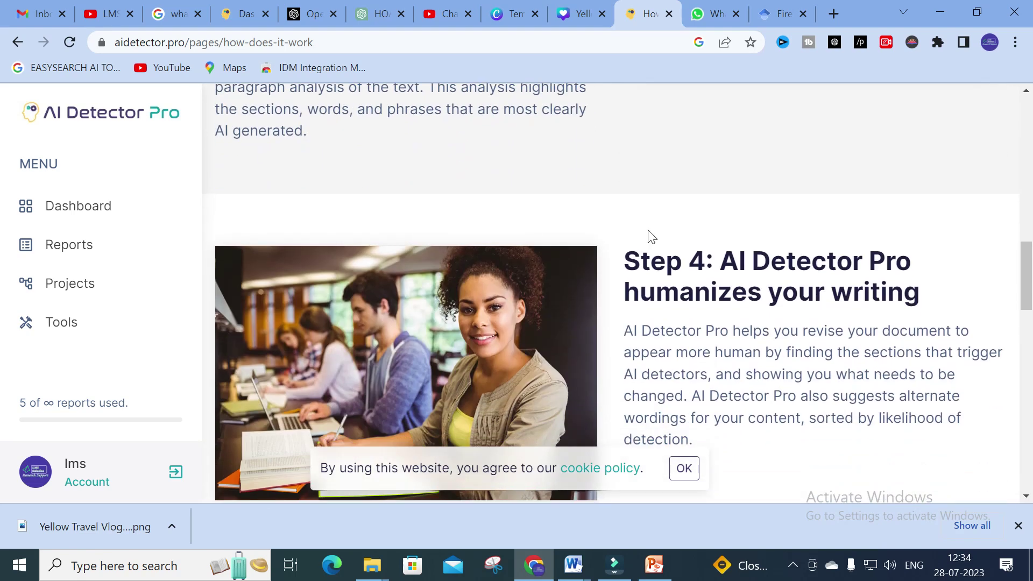
{"action": "scroll", "coordinate": [649, 233], "scroll_direction": "down", "scroll_amount": 2}
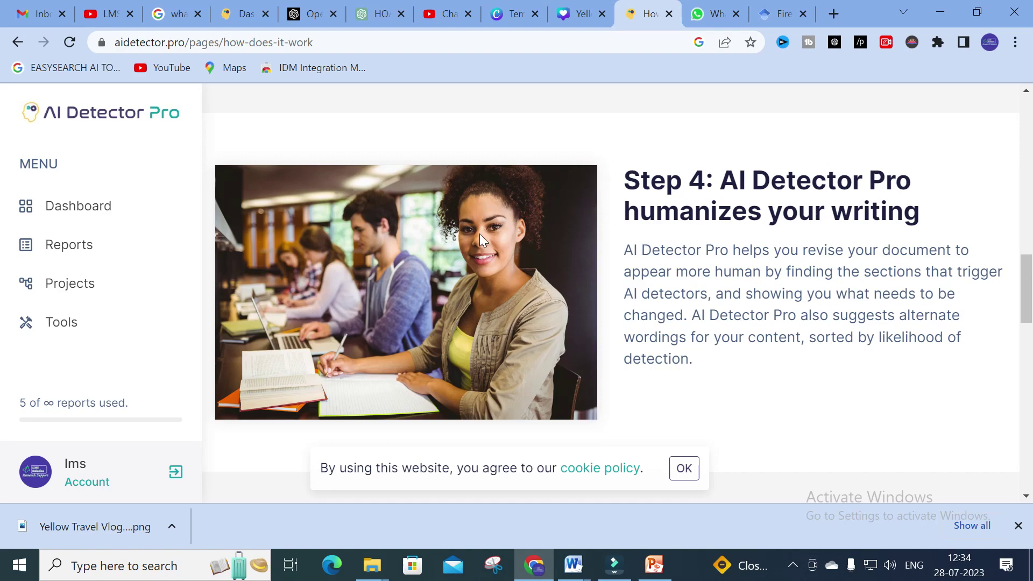
{"action": "scroll", "coordinate": [480, 237], "scroll_direction": "up", "scroll_amount": 8}
- Return to the search results, enter AI Detector Pro through its Login result, and open the Reports page
{"action": "left_click", "coordinate": [18, 42]}
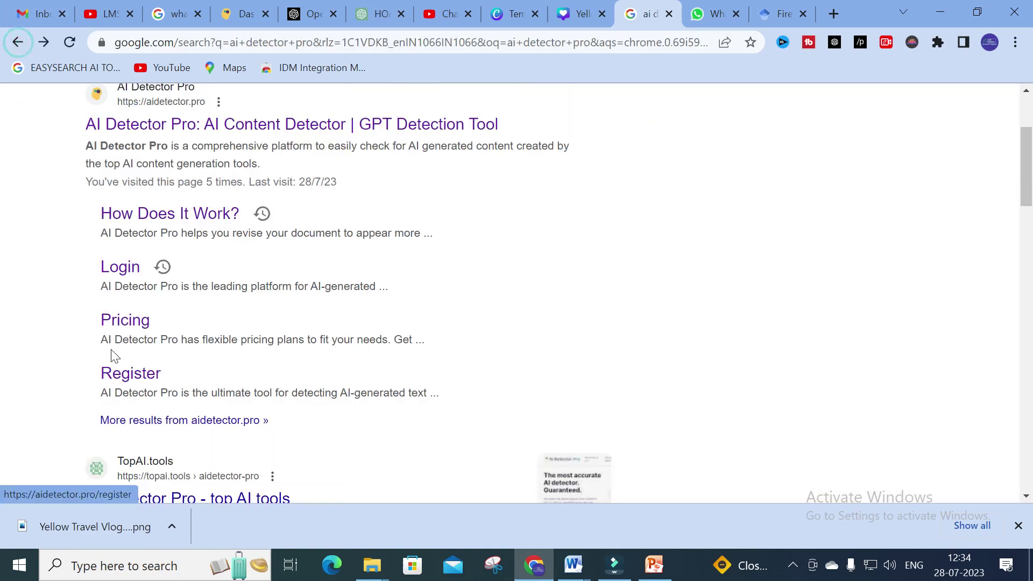
{"action": "left_click", "coordinate": [128, 278]}
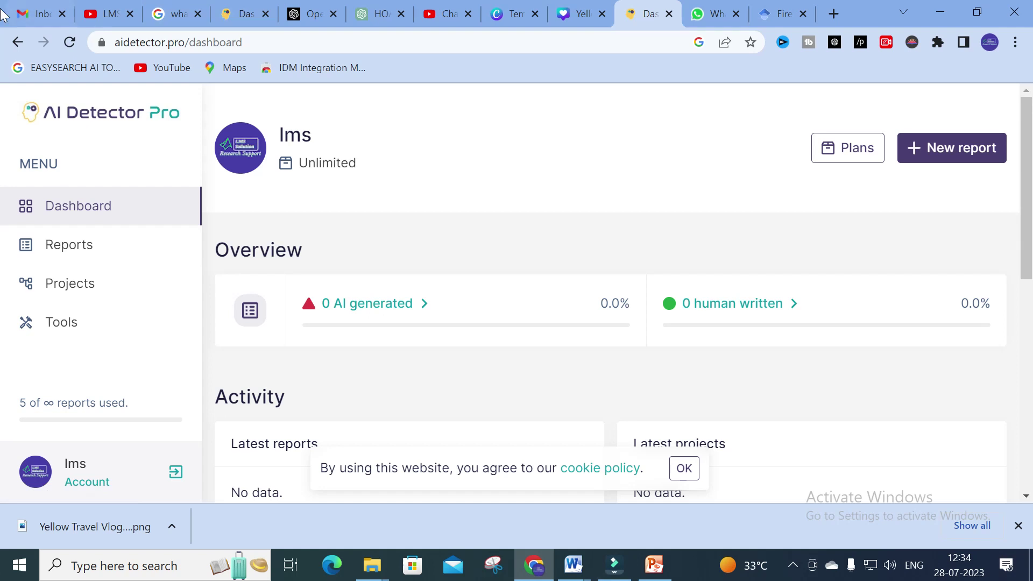
{"action": "scroll", "coordinate": [103, 223], "scroll_direction": "down", "scroll_amount": 1}
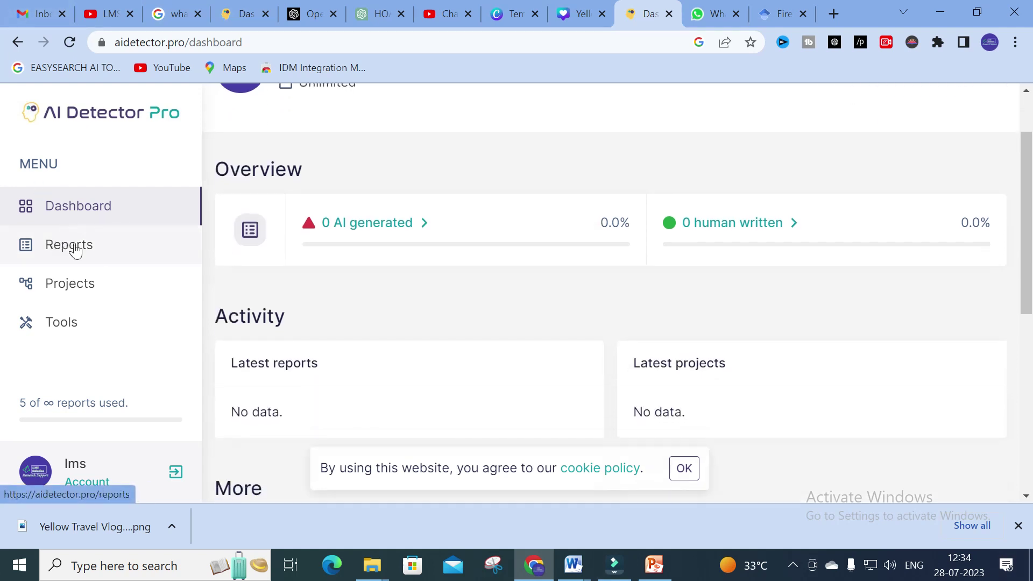
{"action": "left_click", "coordinate": [81, 257]}
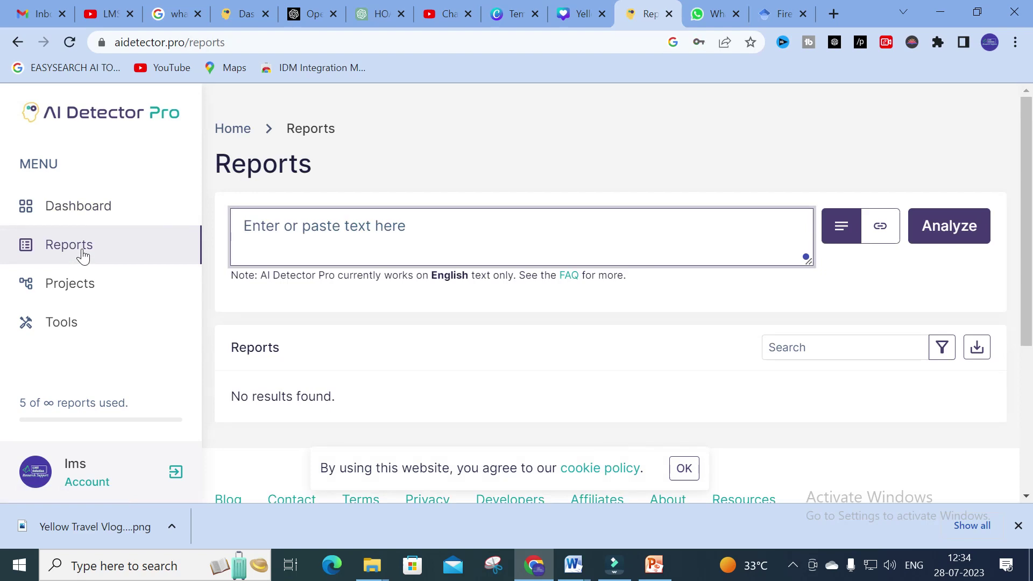
- Switch to ChatGPT and submit the prompt "explain about renewable energy" in a new chat
{"action": "left_click", "coordinate": [379, 14]}
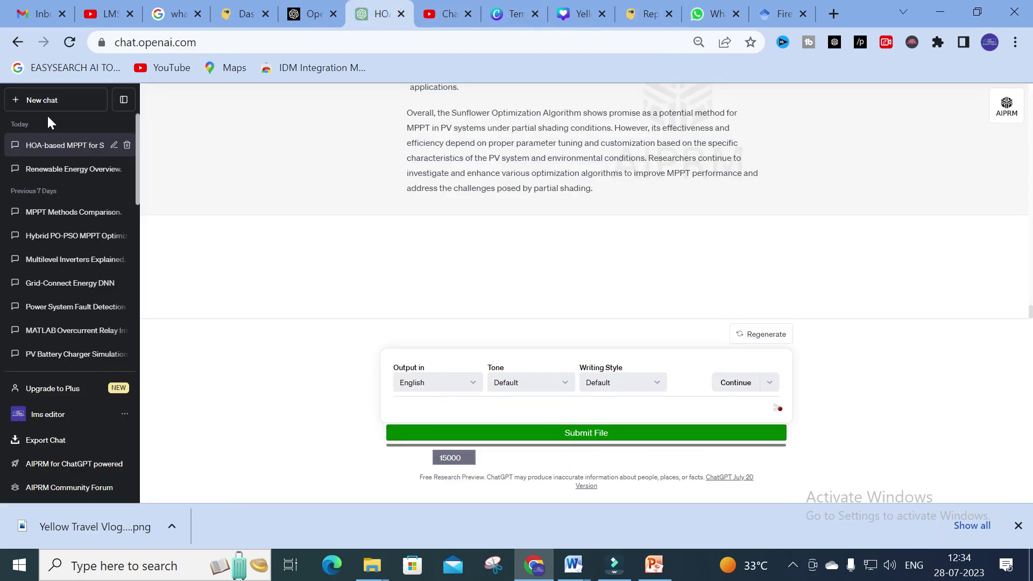
{"action": "left_click", "coordinate": [79, 101]}
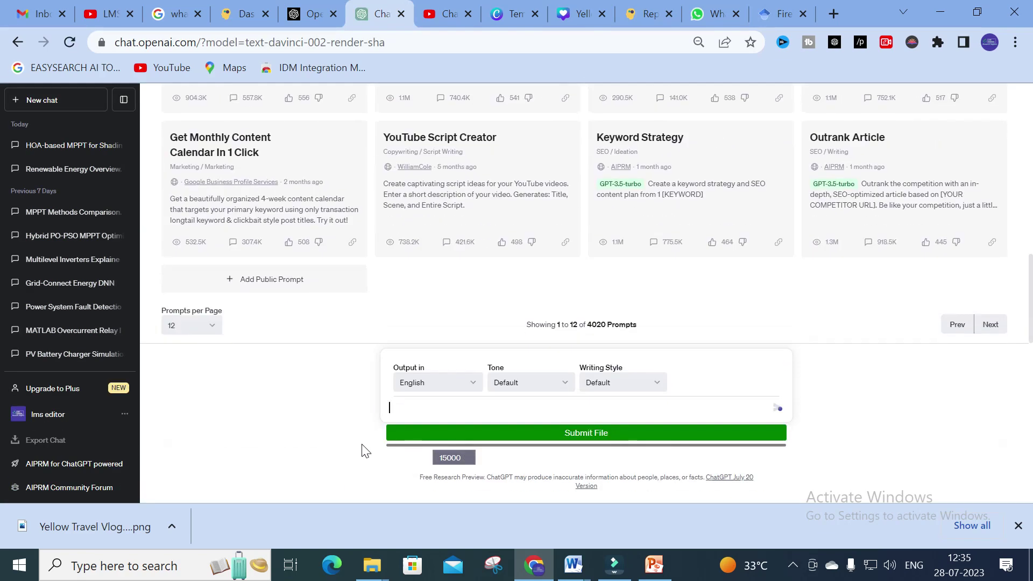
{"action": "type", "text": "explain about renewablew"}
{"action": "key", "text": "BackSpace"}
{"action": "type", "text": "ener"}
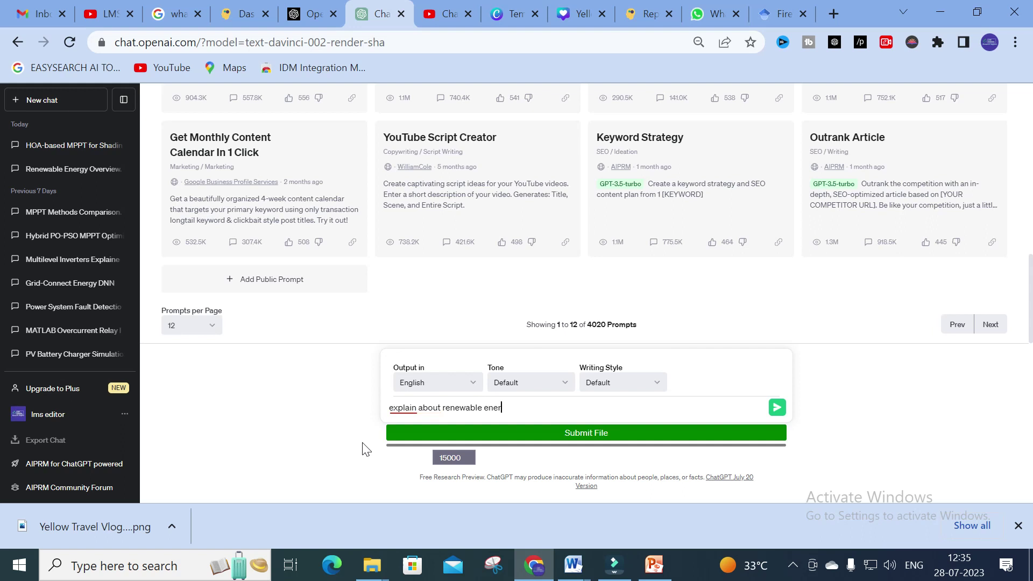
{"action": "type", "text": "gy"}
{"action": "key", "text": "Return"}
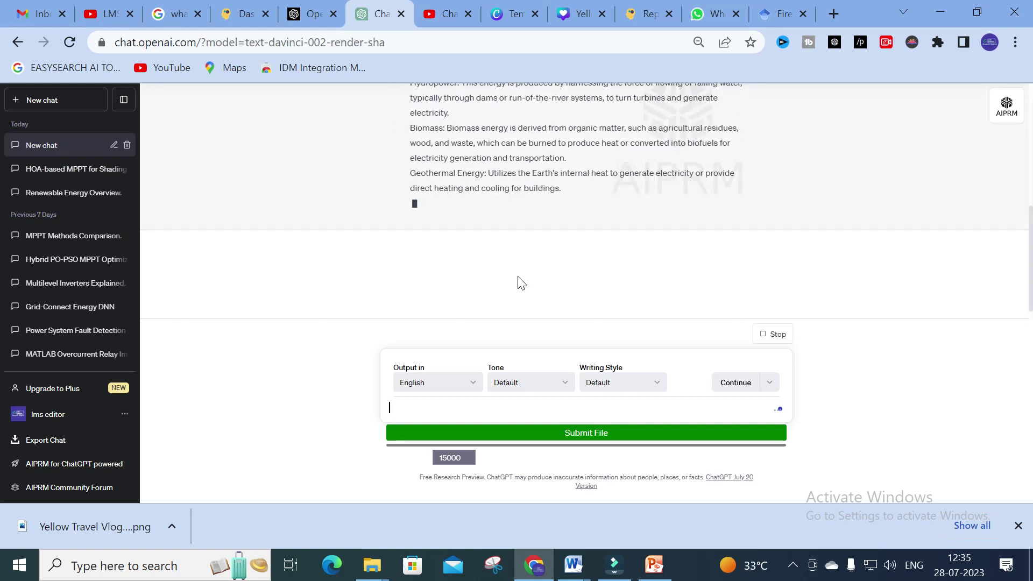
{"action": "scroll", "coordinate": [516, 276], "scroll_direction": "up", "scroll_amount": 3}
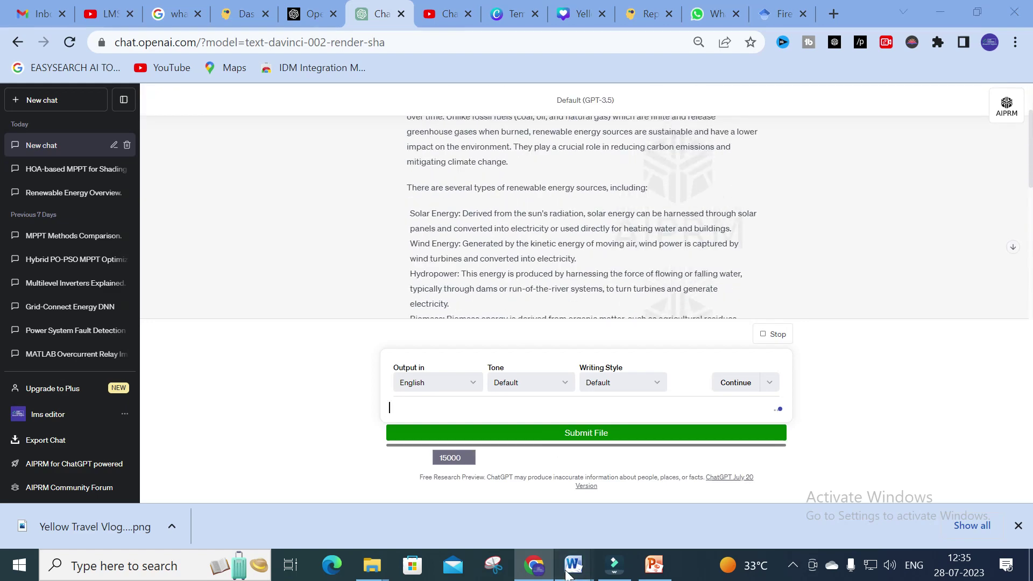
- Switch to Microsoft Word and create a new blank document
{"action": "mouse_move", "coordinate": [571, 565]}
{"action": "left_click", "coordinate": [637, 490]}
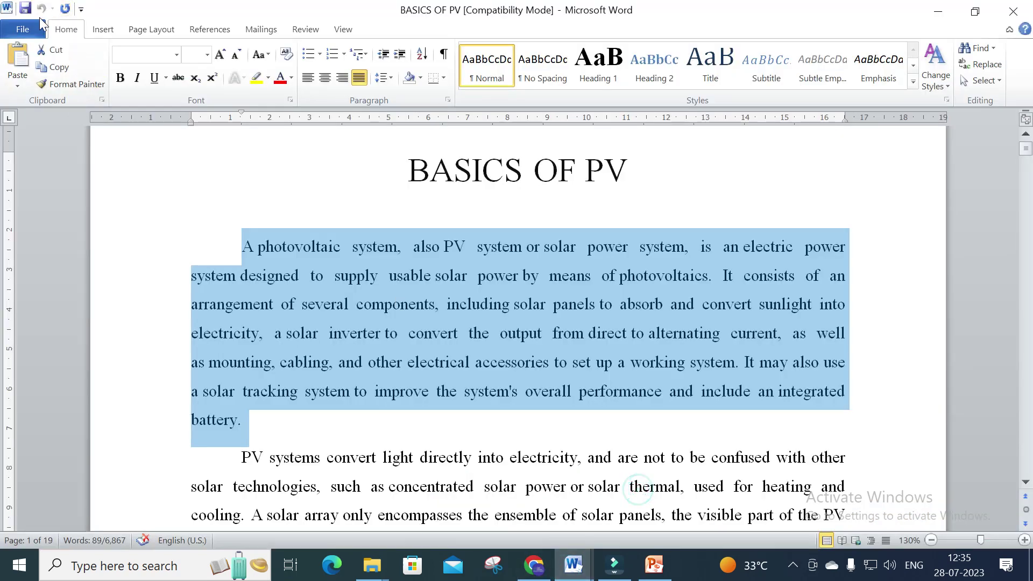
{"action": "left_click", "coordinate": [22, 30]}
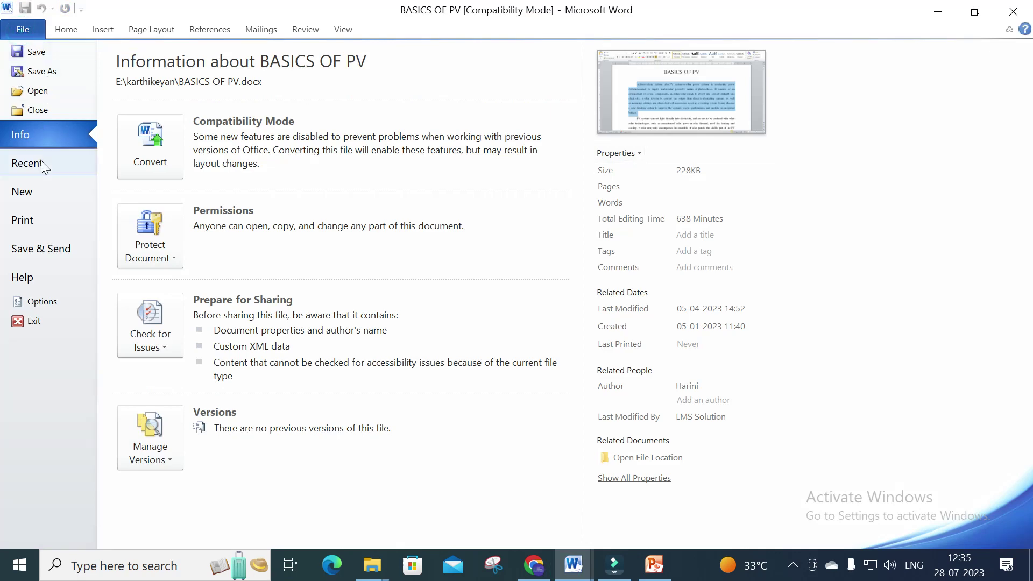
{"action": "left_click", "coordinate": [43, 192]}
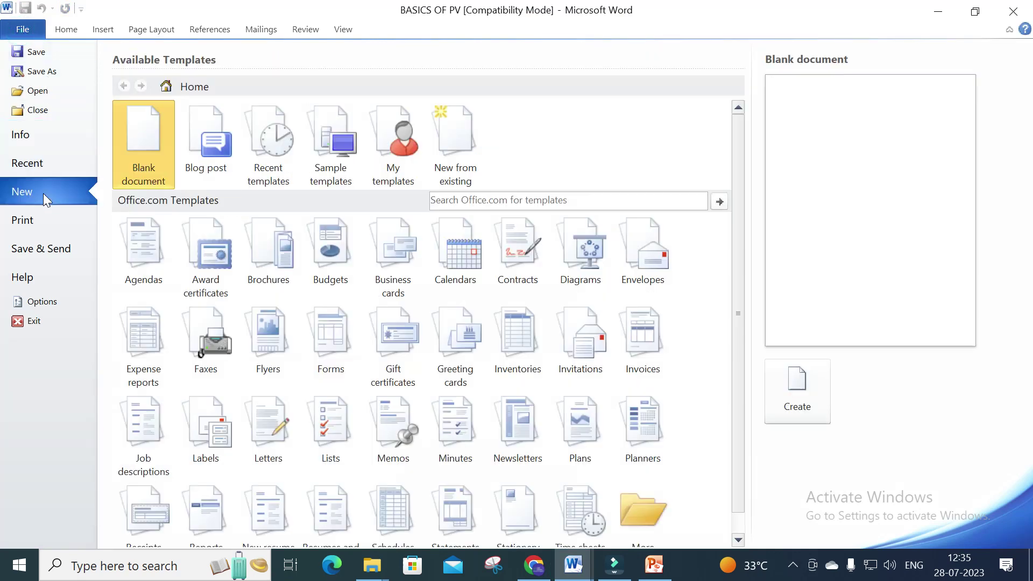
{"action": "left_click", "coordinate": [802, 376]}
- Copy ChatGPT's full answer on renewable energy and paste it into the new blank Word document
{"action": "left_click", "coordinate": [534, 564]}
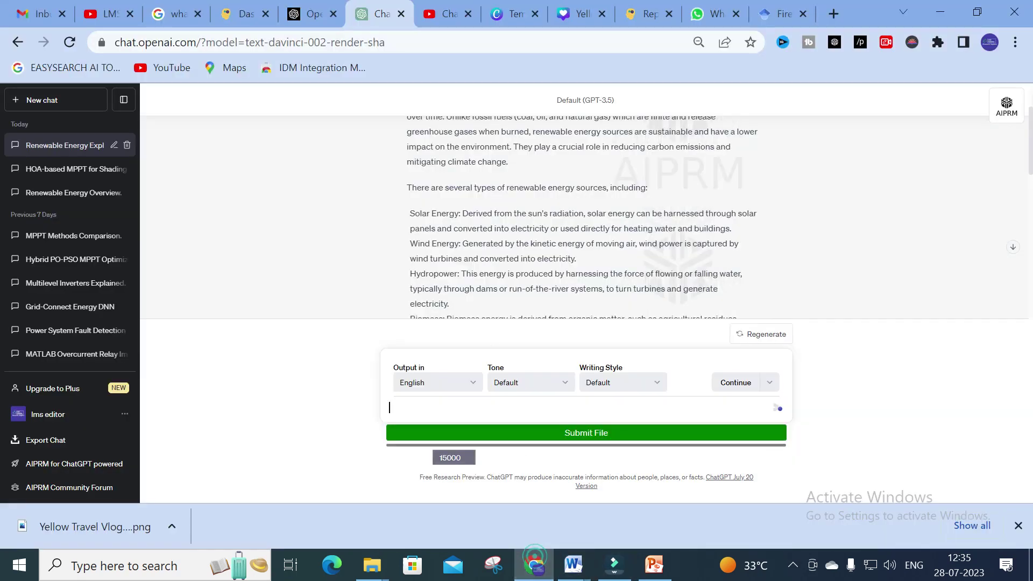
{"action": "scroll", "coordinate": [473, 212], "scroll_direction": "up", "scroll_amount": 2}
{"action": "left_click_drag", "start_coordinate": [408, 182], "coordinate": [594, 285]}
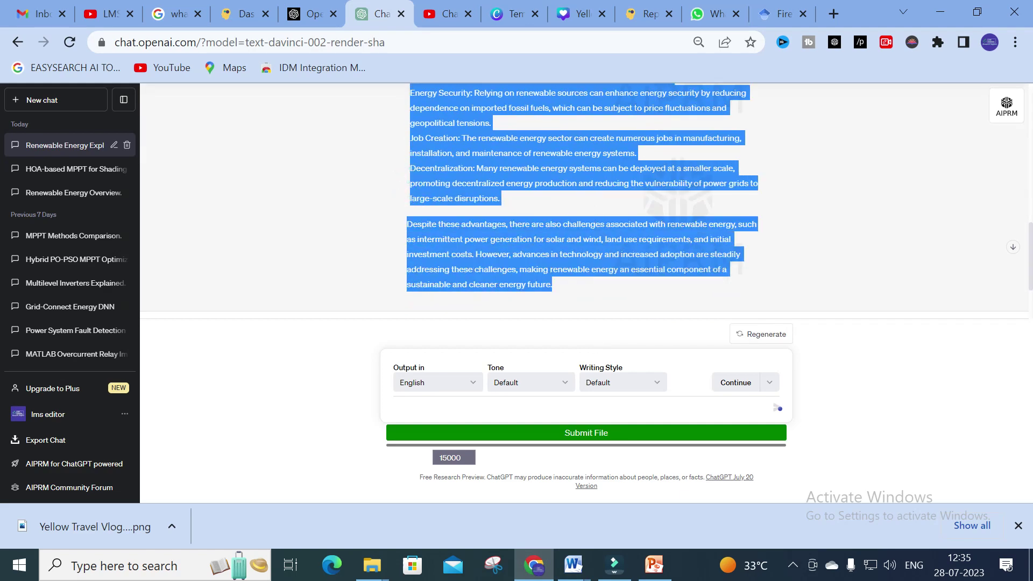
{"action": "left_click", "coordinate": [574, 564]}
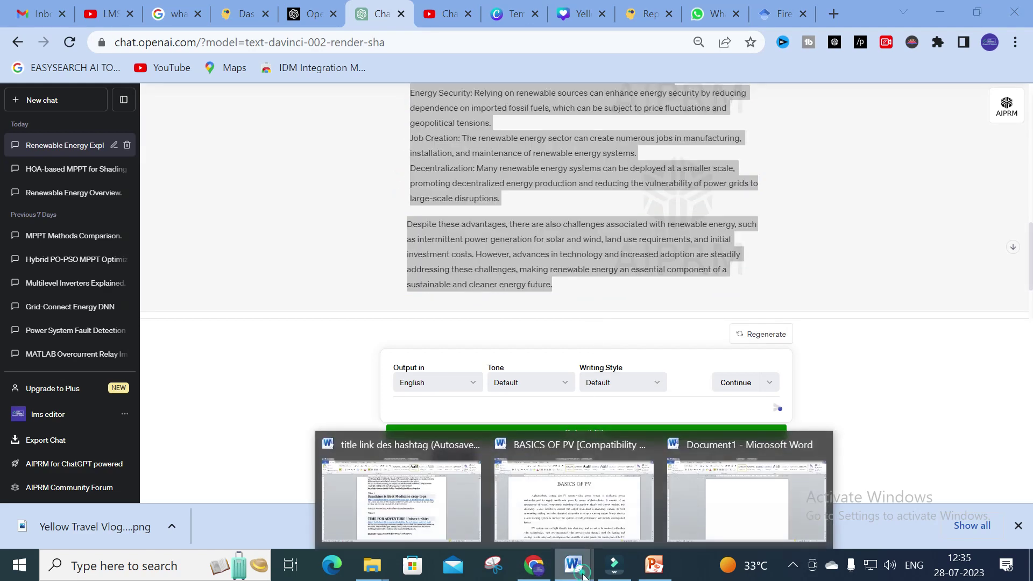
{"action": "left_click", "coordinate": [873, 491]}
{"action": "key", "text": "ctrl+v"}
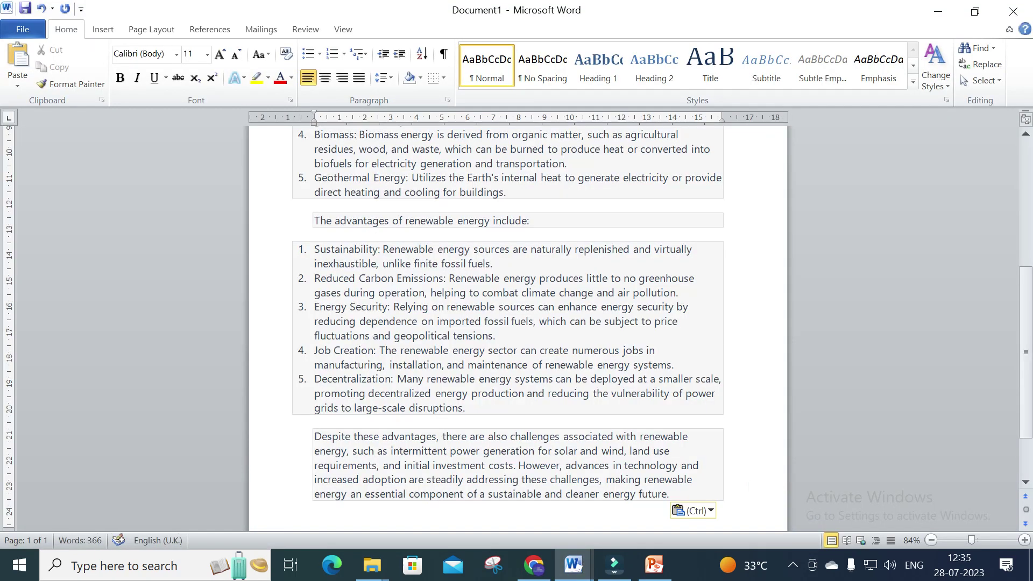
{"action": "scroll", "coordinate": [516, 329], "scroll_direction": "up", "scroll_amount": 6}
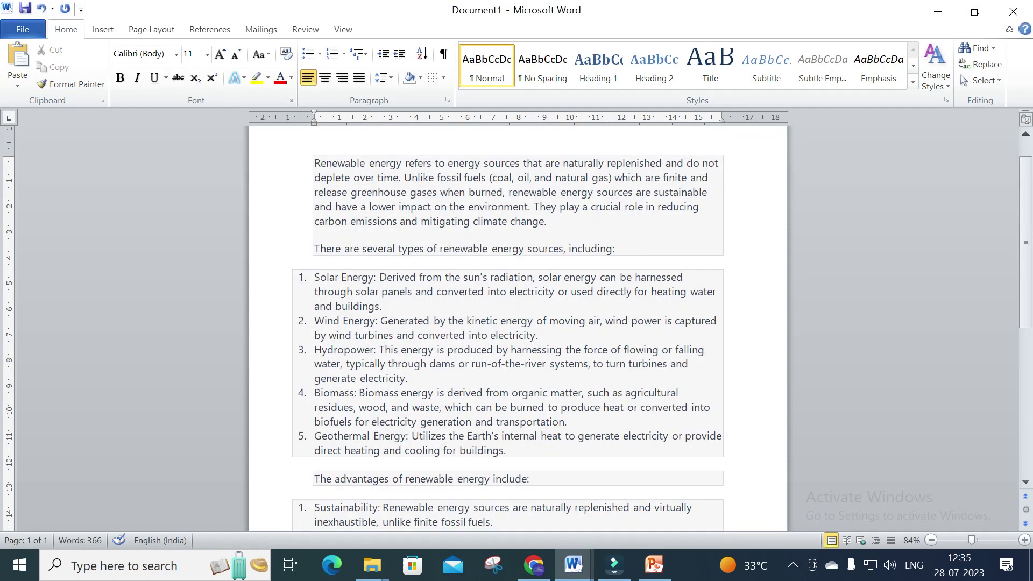
- Return to AI Detector Pro's Reports page, paste the copied renewable energy text, and submit it for analysis
{"action": "left_click", "coordinate": [535, 564]}
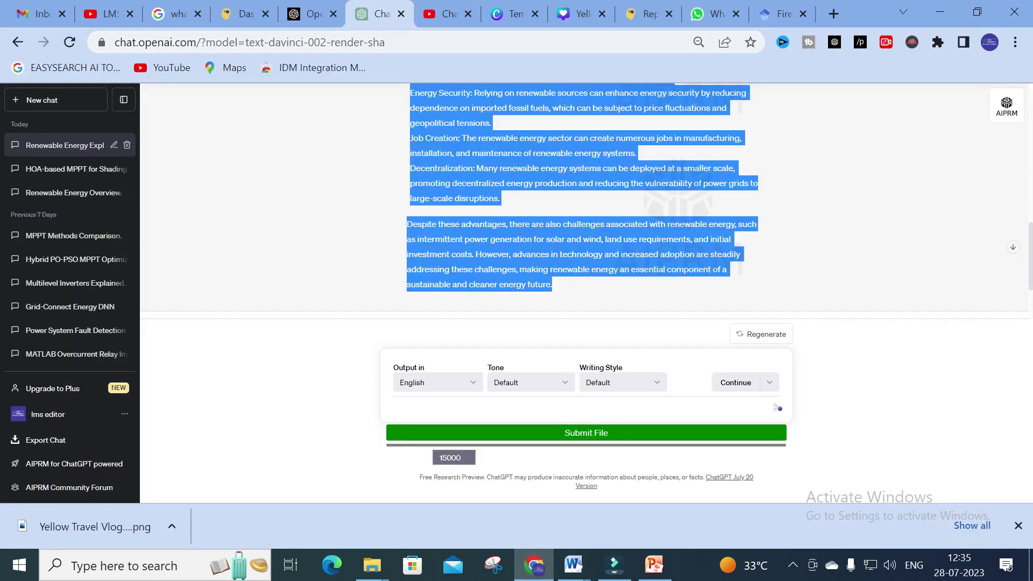
{"action": "mouse_move", "coordinate": [621, 18]}
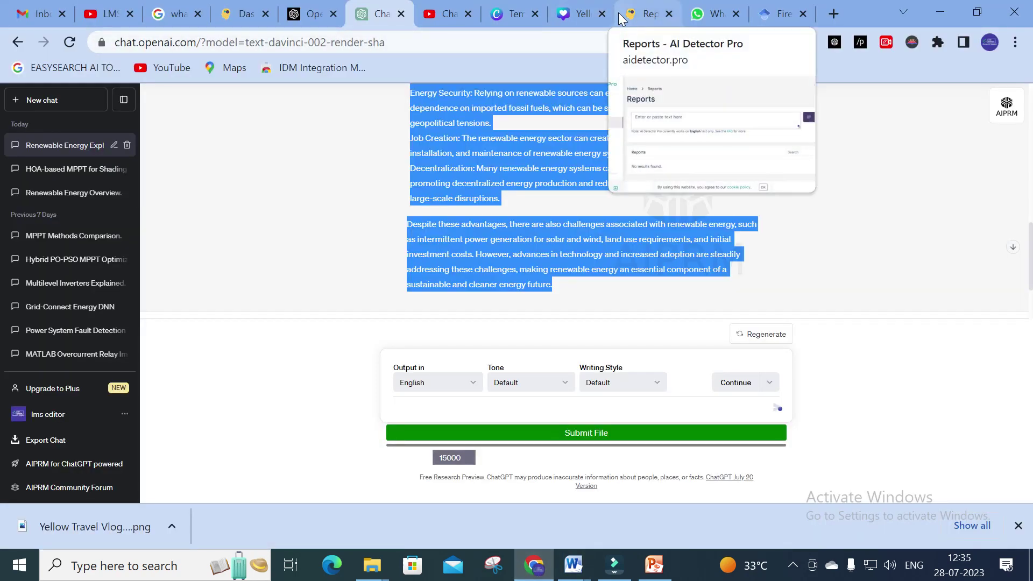
{"action": "left_click", "coordinate": [627, 16]}
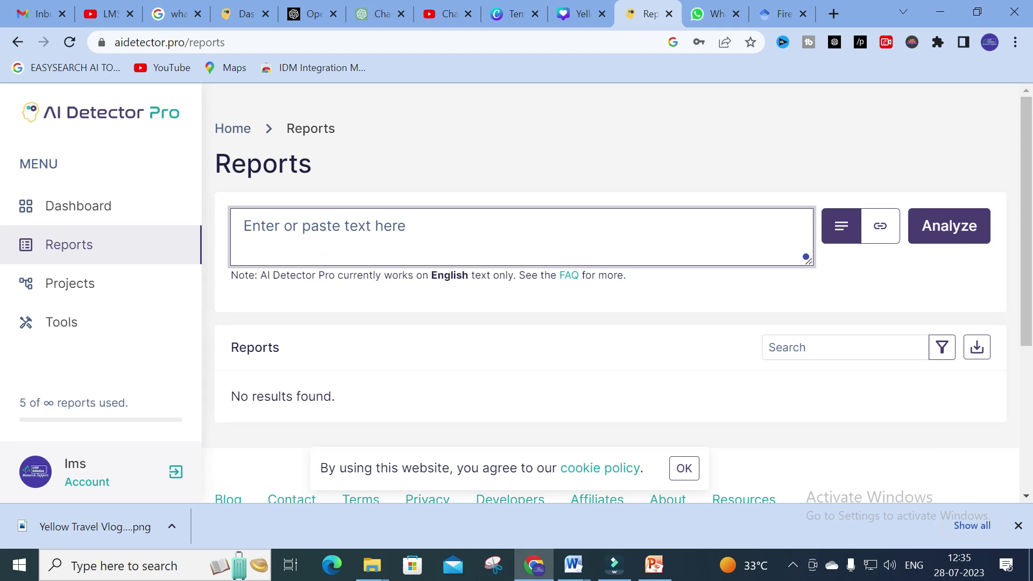
{"action": "key", "text": "ctrl+v"}
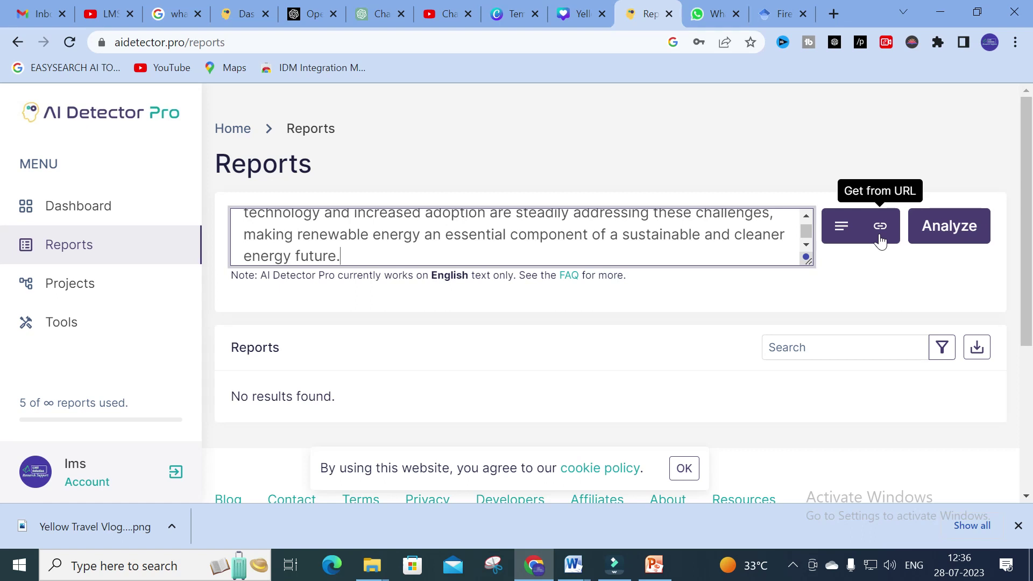
{"action": "left_click", "coordinate": [945, 226]}
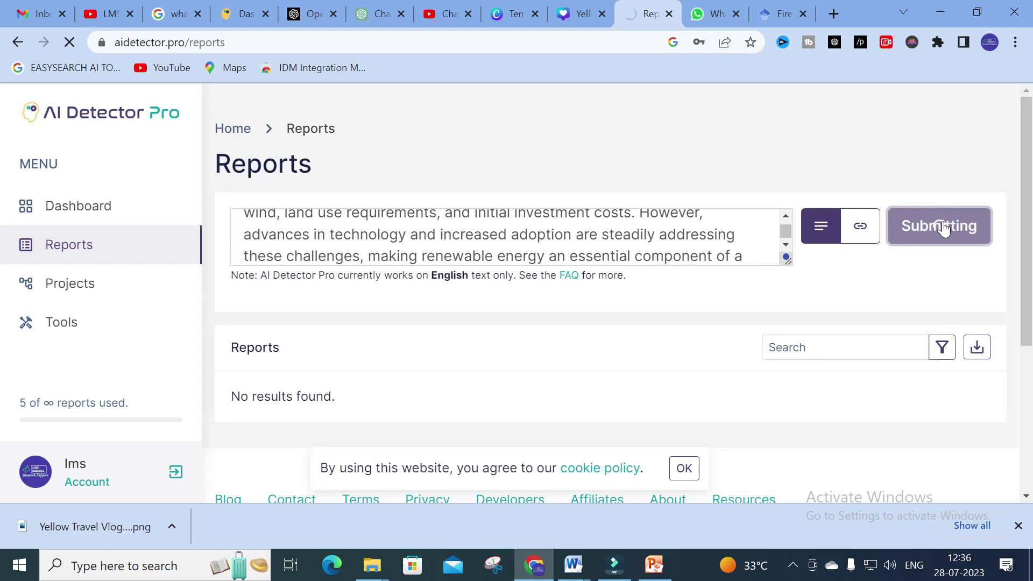
- Open the newly generated report for the renewable energy text from the reports list
{"action": "scroll", "coordinate": [612, 286], "scroll_direction": "down", "scroll_amount": 1}
{"action": "scroll", "coordinate": [539, 277], "scroll_direction": "down", "scroll_amount": 4}
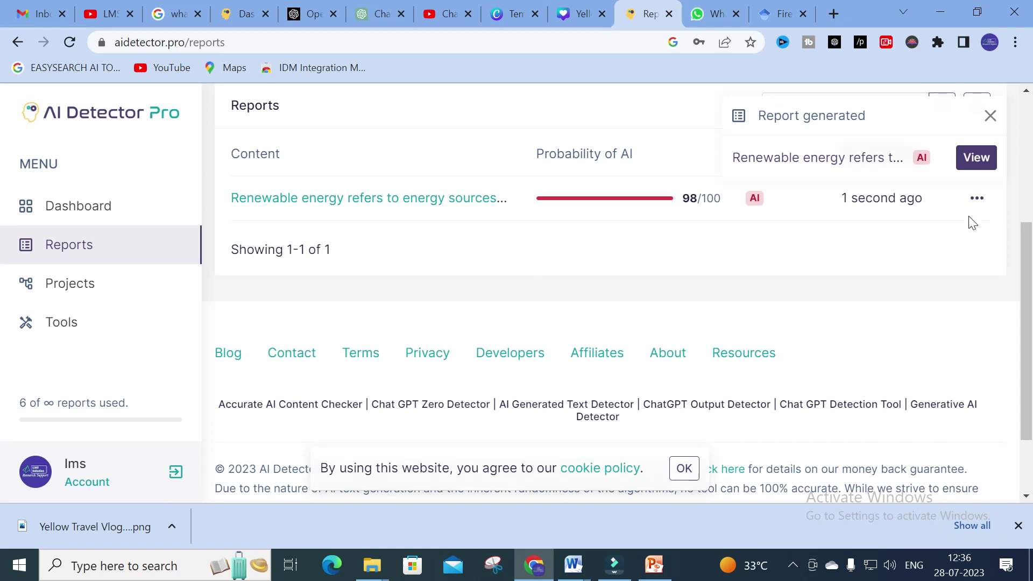
{"action": "scroll", "coordinate": [927, 244], "scroll_direction": "up", "scroll_amount": 3}
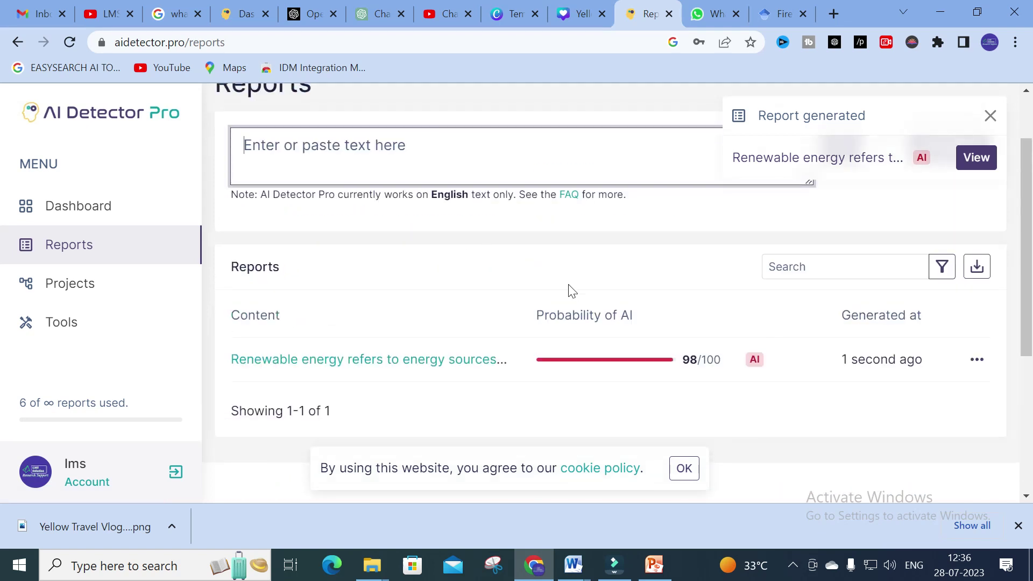
{"action": "left_click", "coordinate": [335, 360]}
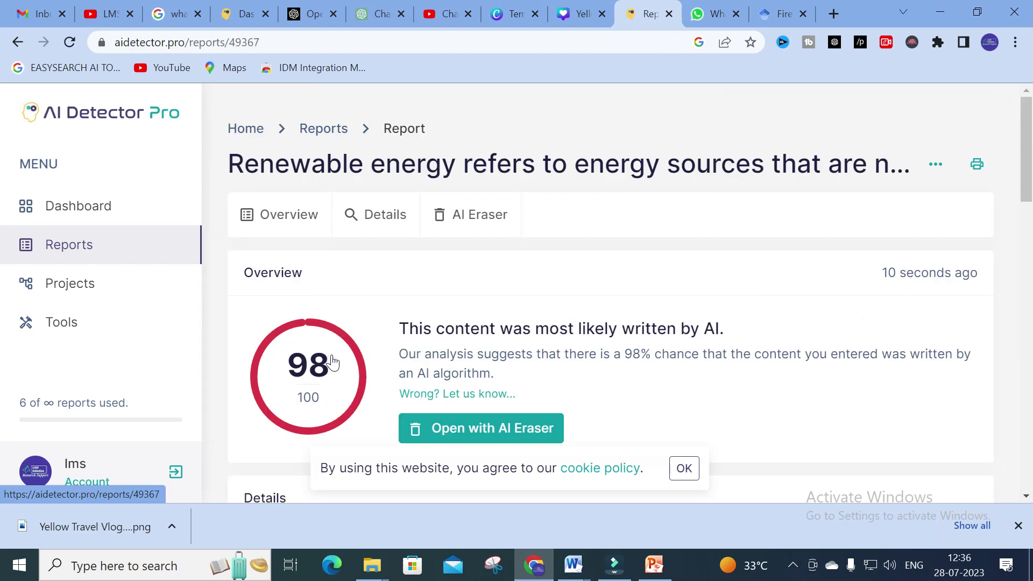
- Examine the renewable energy report's overall AI score and the passages flagged as AI-written or suspicious in its details
{"action": "scroll", "coordinate": [409, 302], "scroll_direction": "down", "scroll_amount": 3}
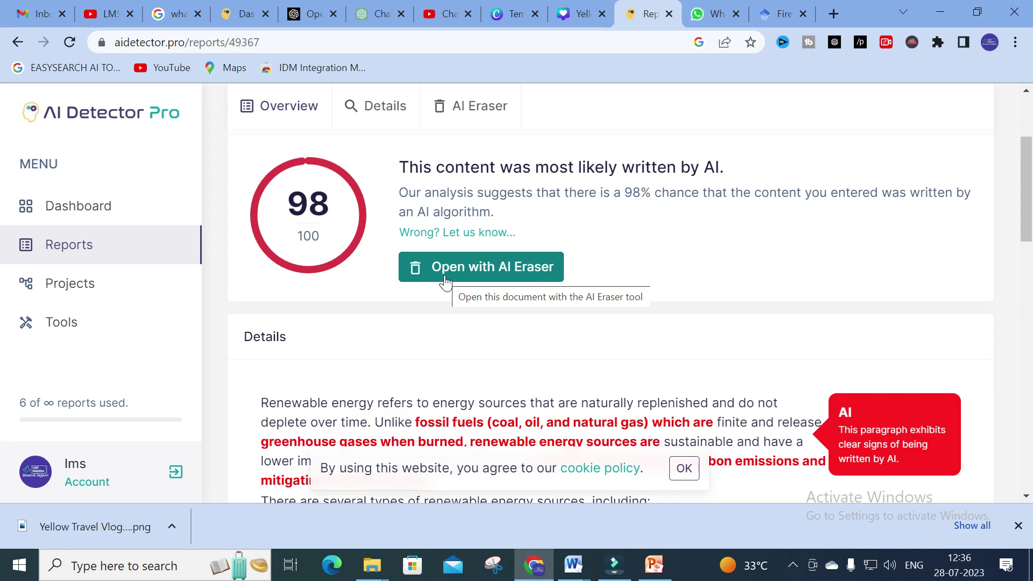
{"action": "scroll", "coordinate": [432, 348], "scroll_direction": "down", "scroll_amount": 13}
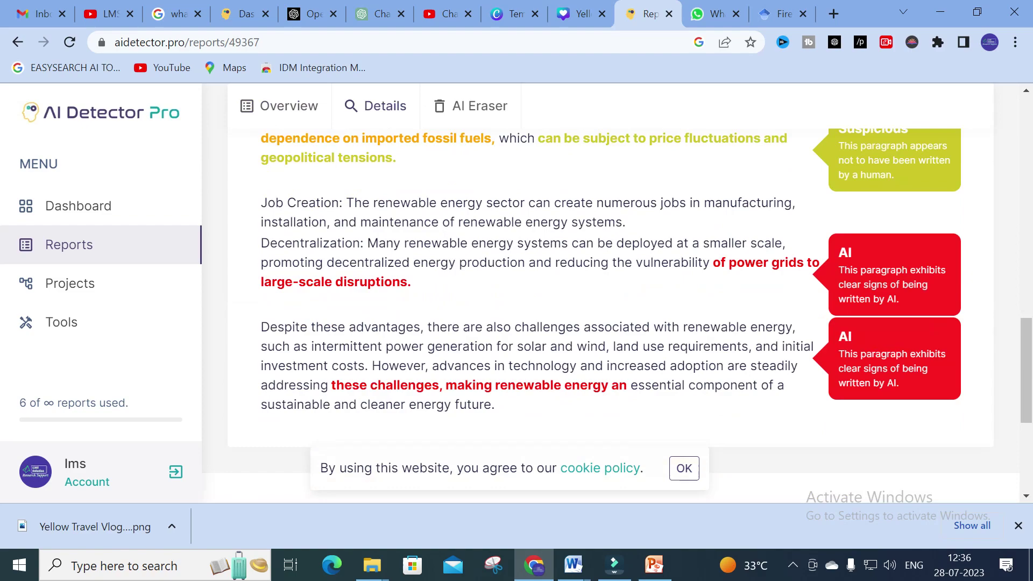
{"action": "scroll", "coordinate": [865, 297], "scroll_direction": "up", "scroll_amount": 10}
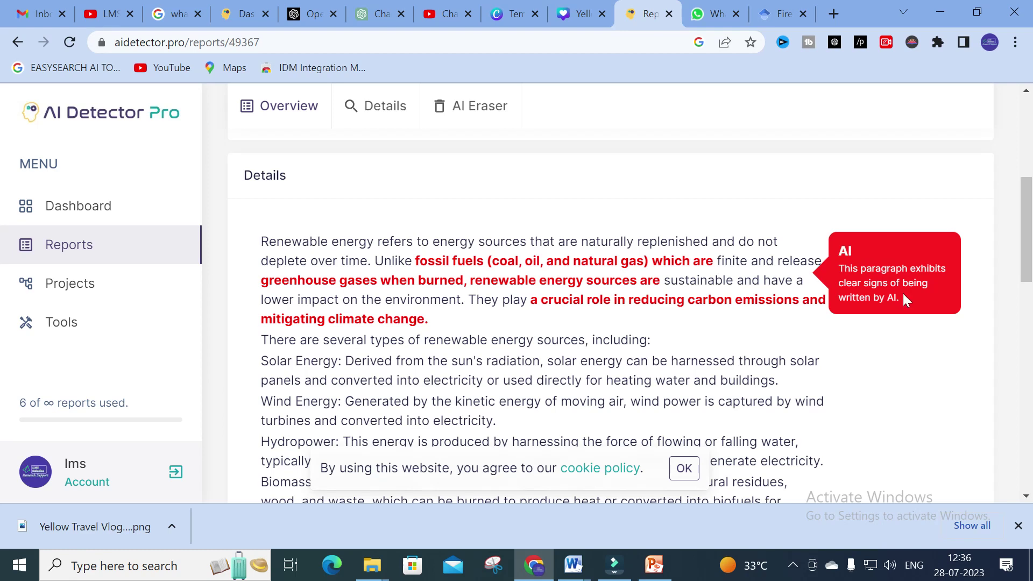
{"action": "scroll", "coordinate": [884, 300], "scroll_direction": "down", "scroll_amount": 7}
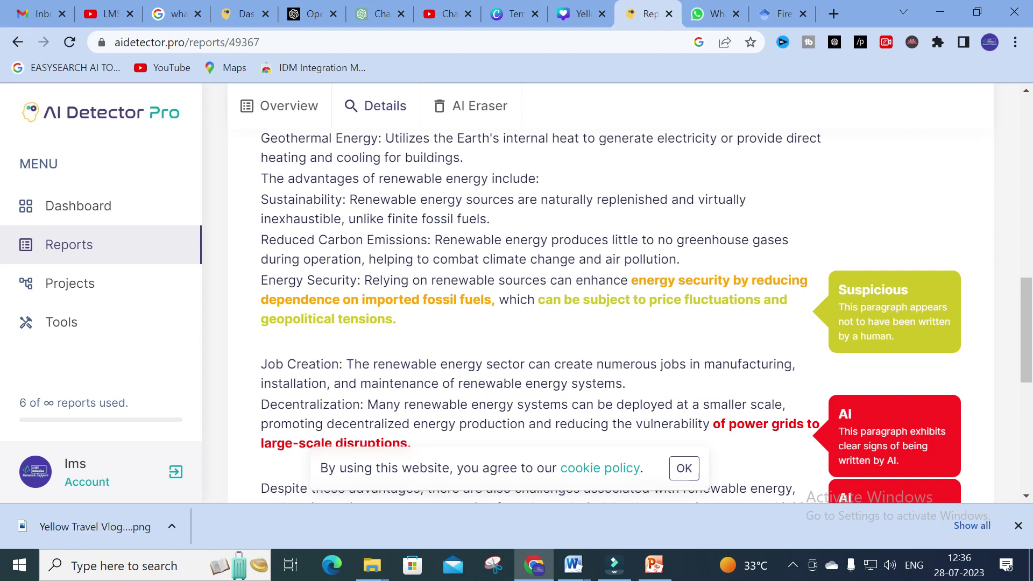
{"action": "scroll", "coordinate": [877, 328], "scroll_direction": "down", "scroll_amount": 3}
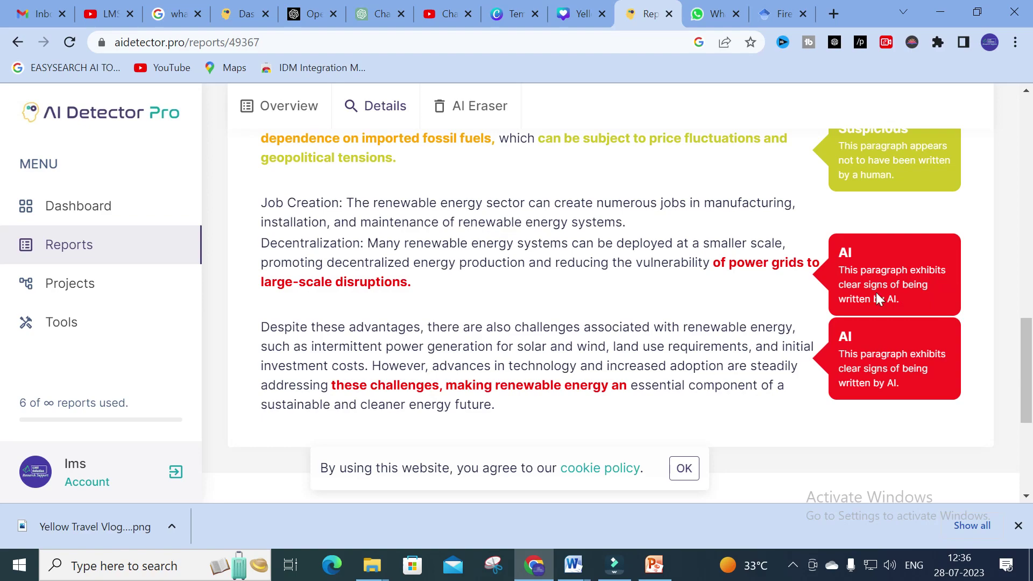
{"action": "scroll", "coordinate": [388, 346], "scroll_direction": "down", "scroll_amount": 4}
{"action": "scroll", "coordinate": [388, 347], "scroll_direction": "up", "scroll_amount": 9}
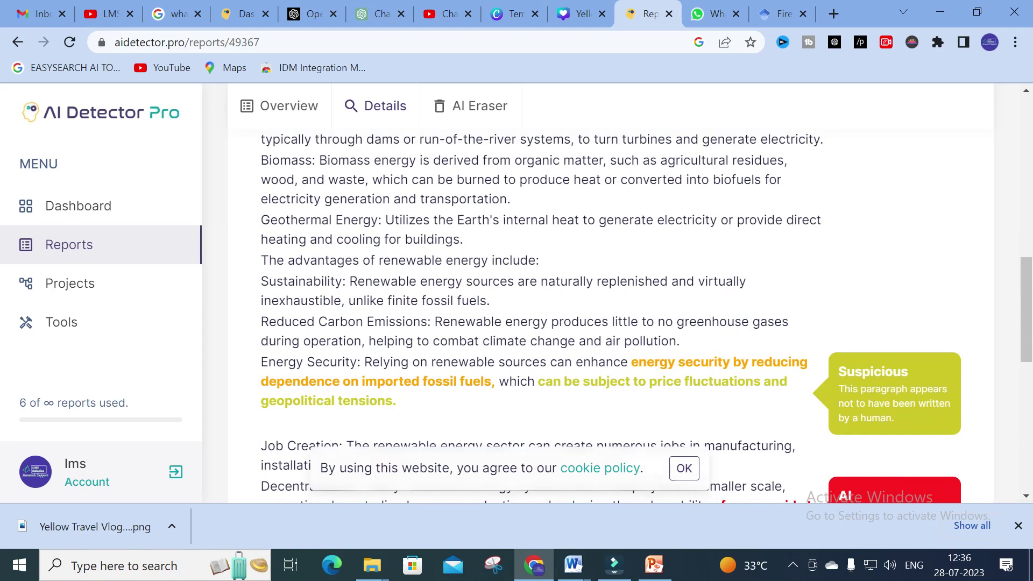
{"action": "scroll", "coordinate": [417, 318], "scroll_direction": "up", "scroll_amount": 5}
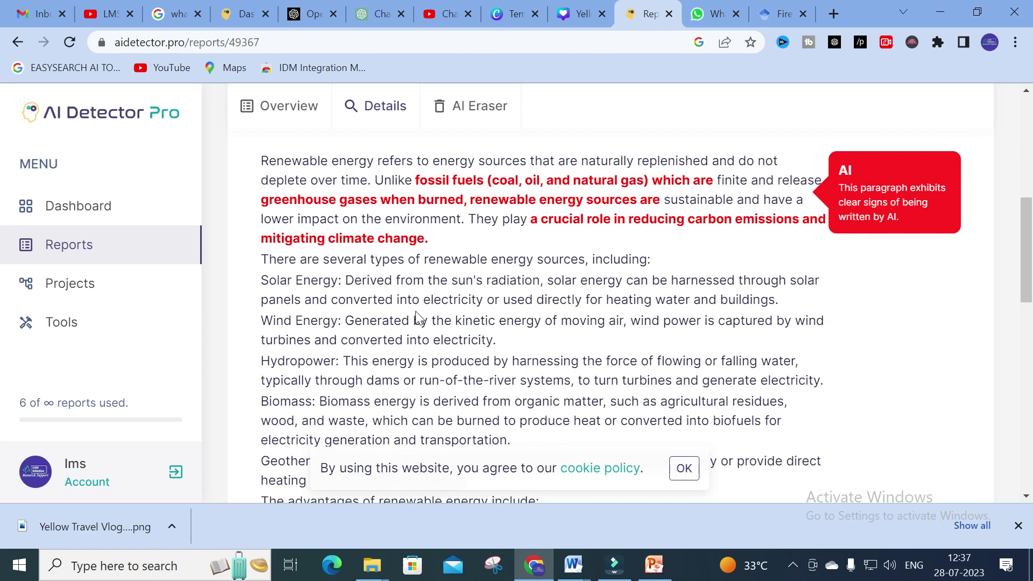
{"action": "scroll", "coordinate": [421, 317], "scroll_direction": "down", "scroll_amount": 1}
{"action": "scroll", "coordinate": [460, 250], "scroll_direction": "up", "scroll_amount": 1}
{"action": "scroll", "coordinate": [460, 250], "scroll_direction": "up", "scroll_amount": 1}
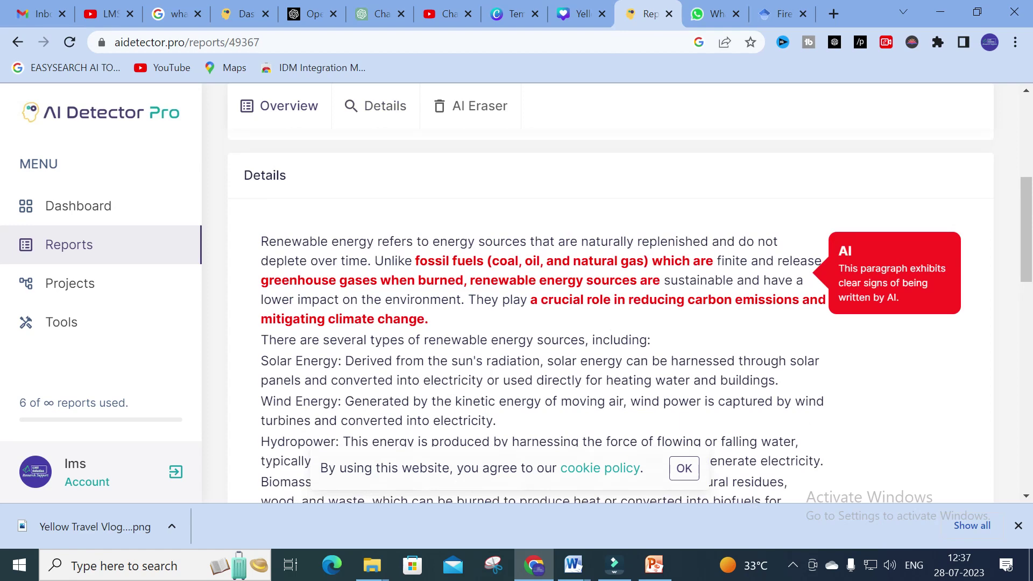
{"action": "scroll", "coordinate": [610, 293], "scroll_direction": "up", "scroll_amount": 3}
{"action": "scroll", "coordinate": [439, 285], "scroll_direction": "down", "scroll_amount": 1}
{"action": "scroll", "coordinate": [439, 283], "scroll_direction": "up", "scroll_amount": 2}
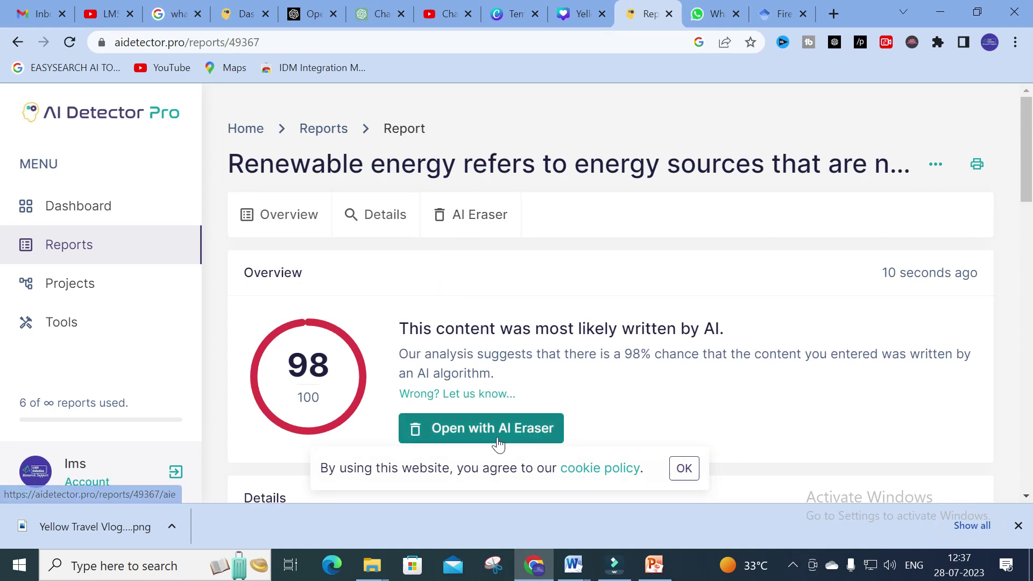
- Open the renewable energy report's document with the AI Eraser tool
{"action": "scroll", "coordinate": [488, 433], "scroll_direction": "down", "scroll_amount": 1}
{"action": "scroll", "coordinate": [488, 433], "scroll_direction": "down", "scroll_amount": 1}
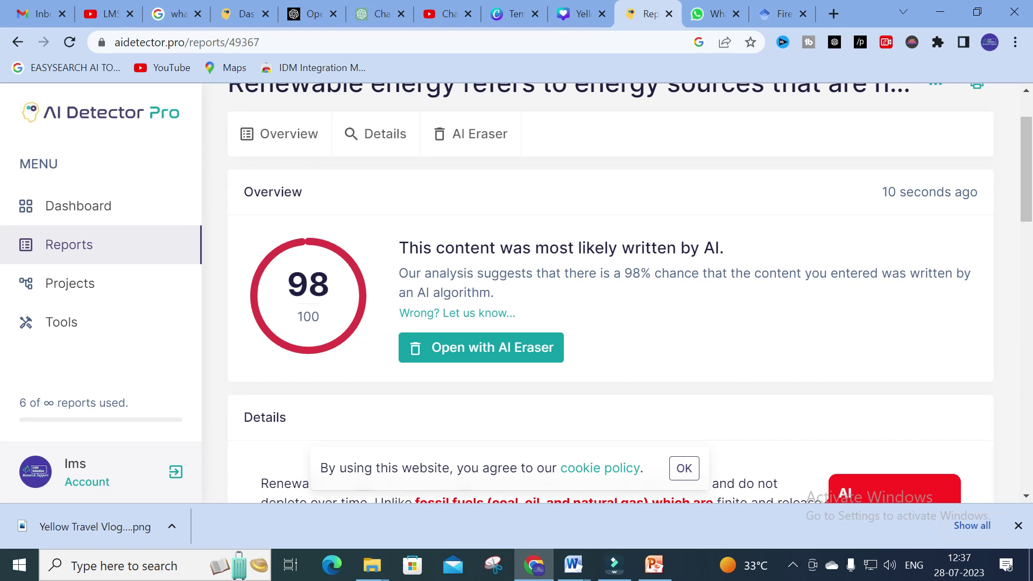
{"action": "left_click", "coordinate": [496, 349]}
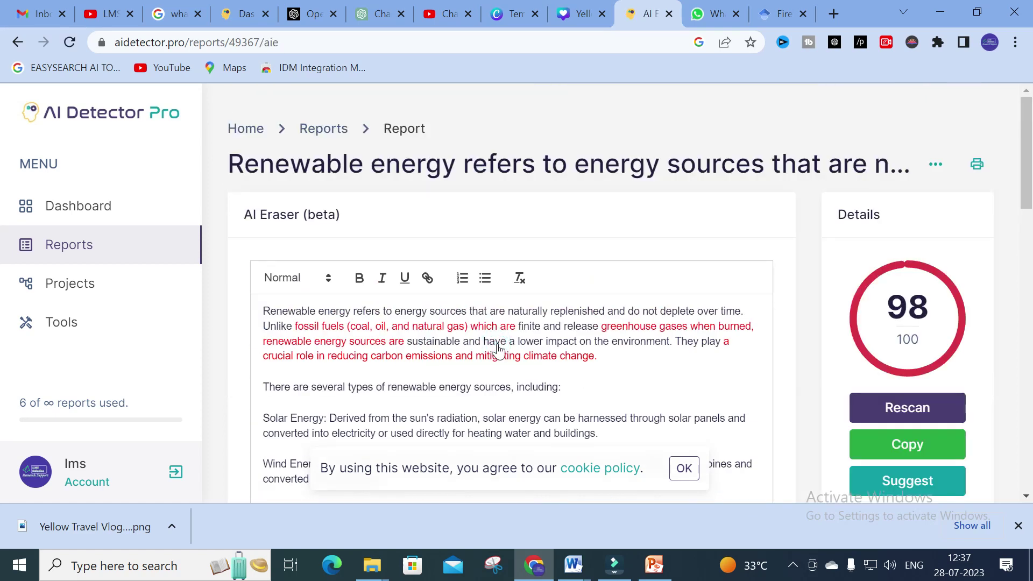
- Copy the full AI Eraser text and paste it on a new page at the end of Document1 in Microsoft Word
{"action": "scroll", "coordinate": [512, 296], "scroll_direction": "down", "scroll_amount": 3}
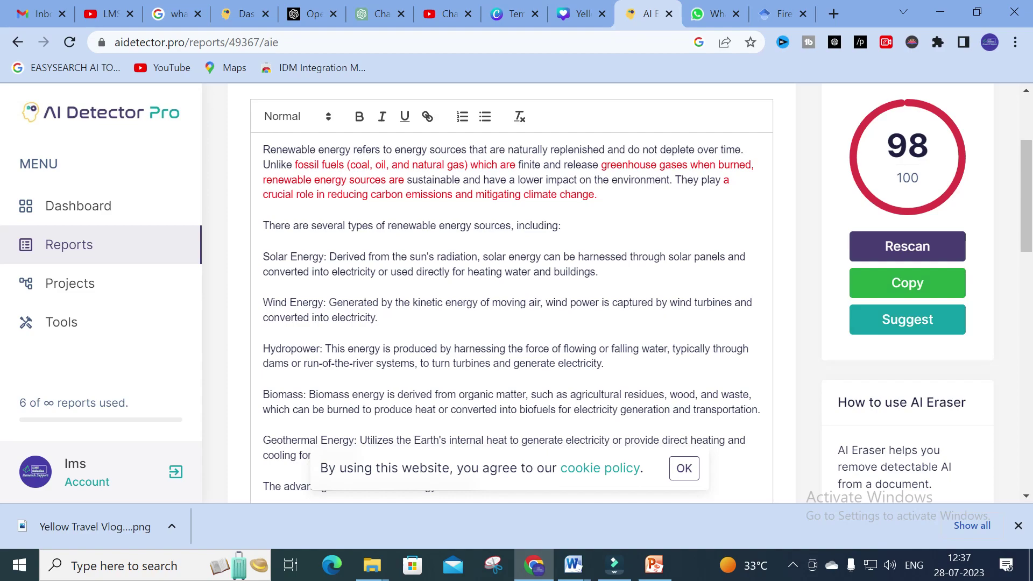
{"action": "left_click_drag", "start_coordinate": [262, 150], "coordinate": [699, 261]}
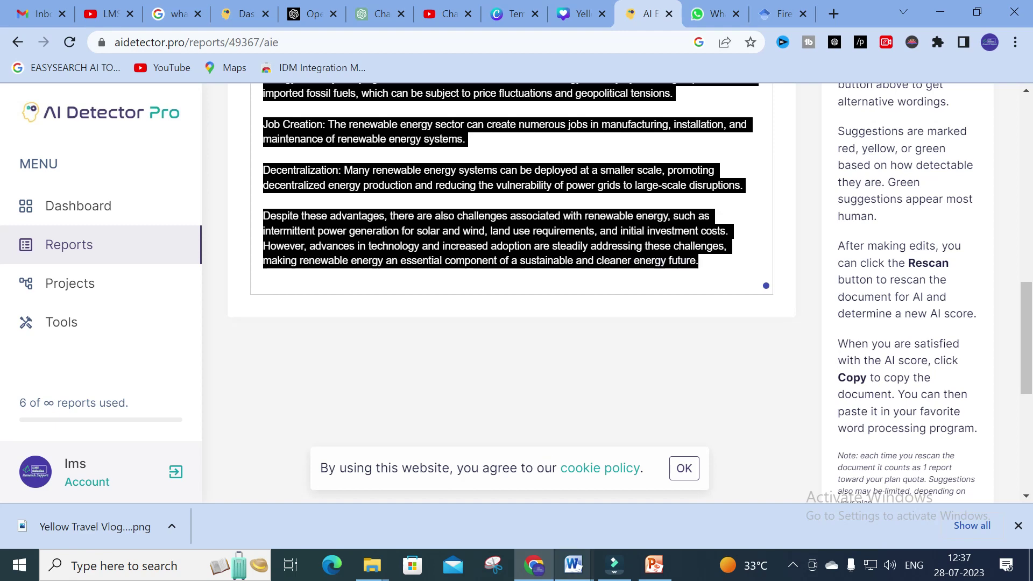
{"action": "mouse_move", "coordinate": [574, 565]}
{"action": "left_click", "coordinate": [736, 506]}
{"action": "scroll", "coordinate": [737, 504], "scroll_direction": "down", "scroll_amount": 3}
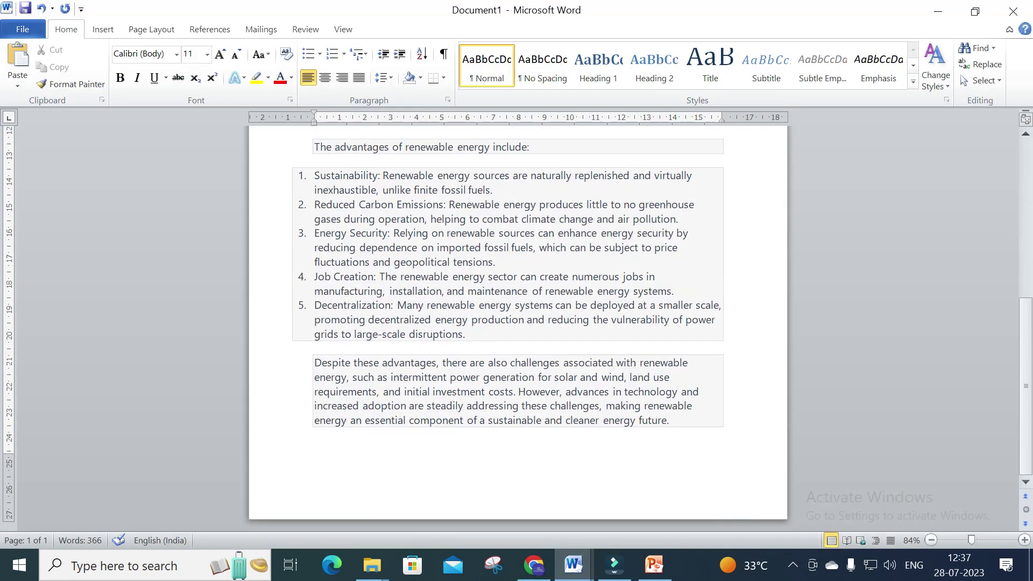
{"action": "key", "text": "ctrl+Return"}
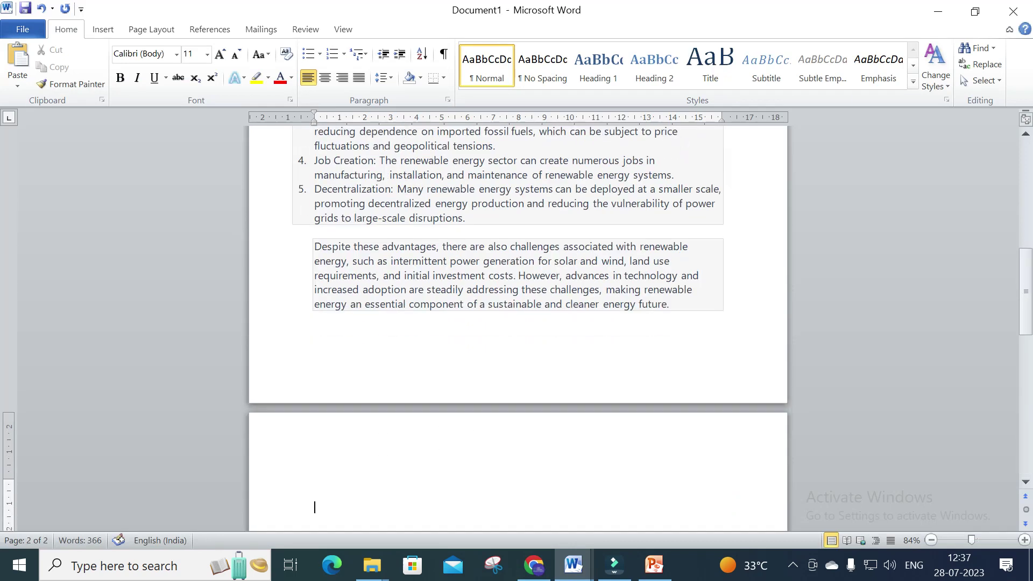
{"action": "key", "text": "ctrl+v"}
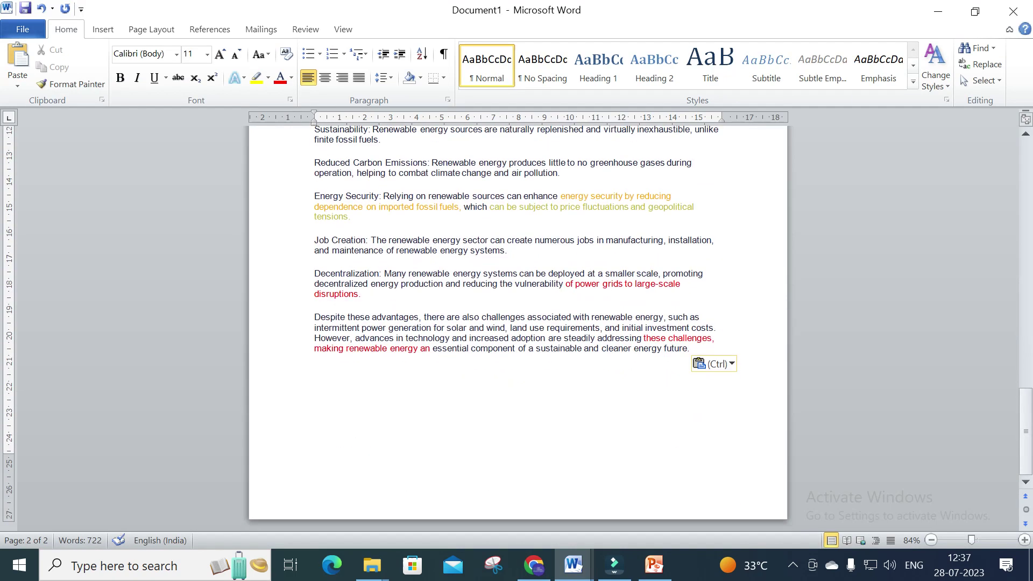
- Insert a page break after the pasted colour-marked text to start a blank third page
{"action": "key", "text": "ctrl+Return"}
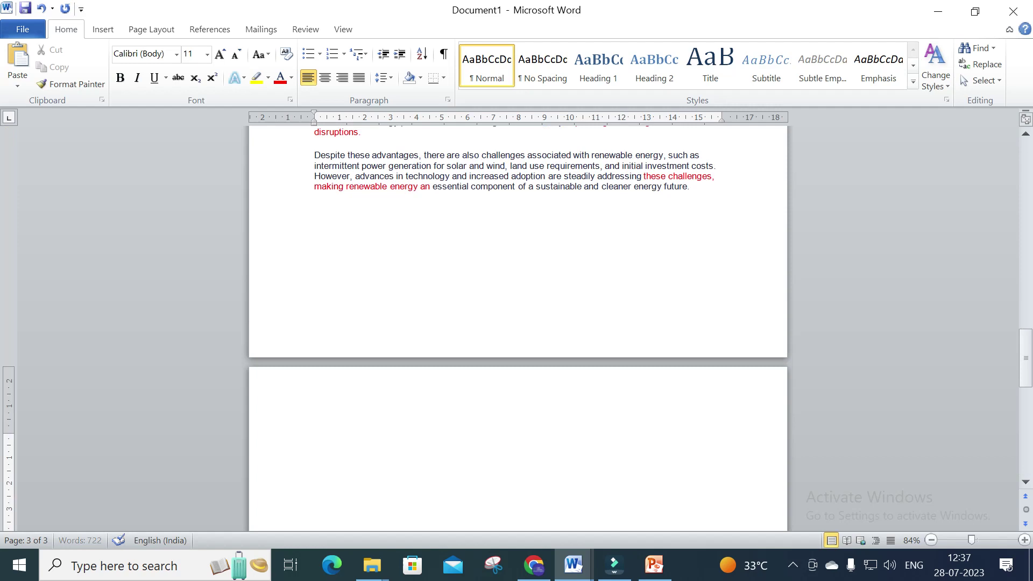
{"action": "key", "text": "BackSpace"}
{"action": "key", "text": "ctrl+Return"}
- Return to AI Detector Pro in Chrome and request alternative wordings for the opening paragraph about renewable energy
{"action": "left_click", "coordinate": [535, 565]}
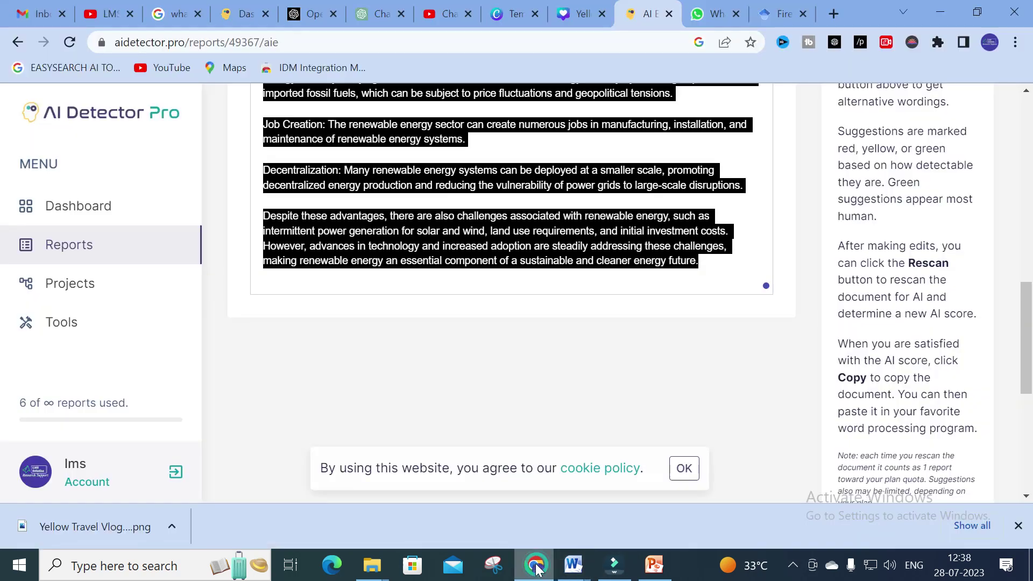
{"action": "scroll", "coordinate": [482, 417], "scroll_direction": "up", "scroll_amount": 14}
{"action": "left_click", "coordinate": [607, 364]}
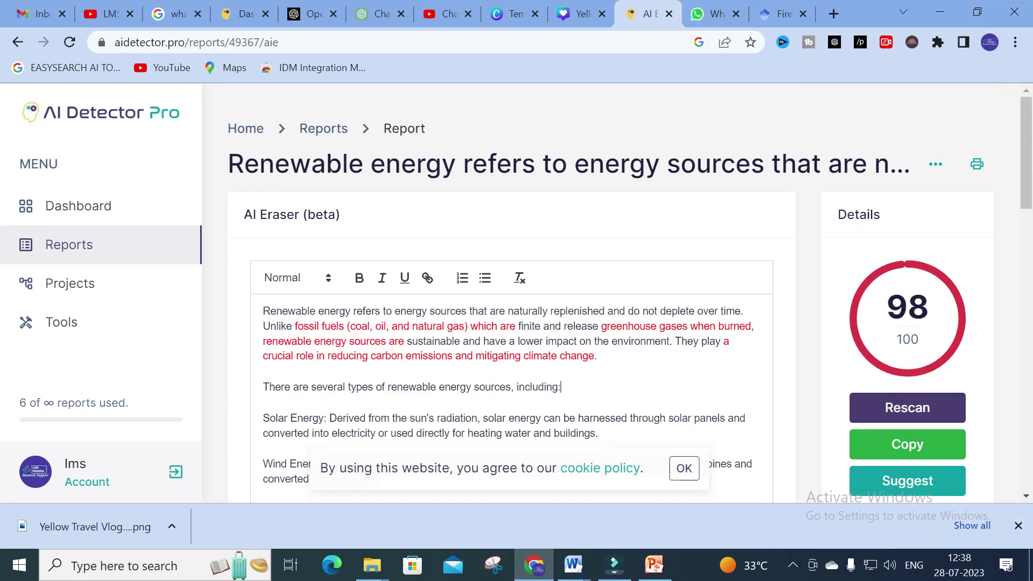
{"action": "scroll", "coordinate": [606, 364], "scroll_direction": "down", "scroll_amount": 3}
{"action": "left_click_drag", "start_coordinate": [264, 150], "coordinate": [598, 194]}
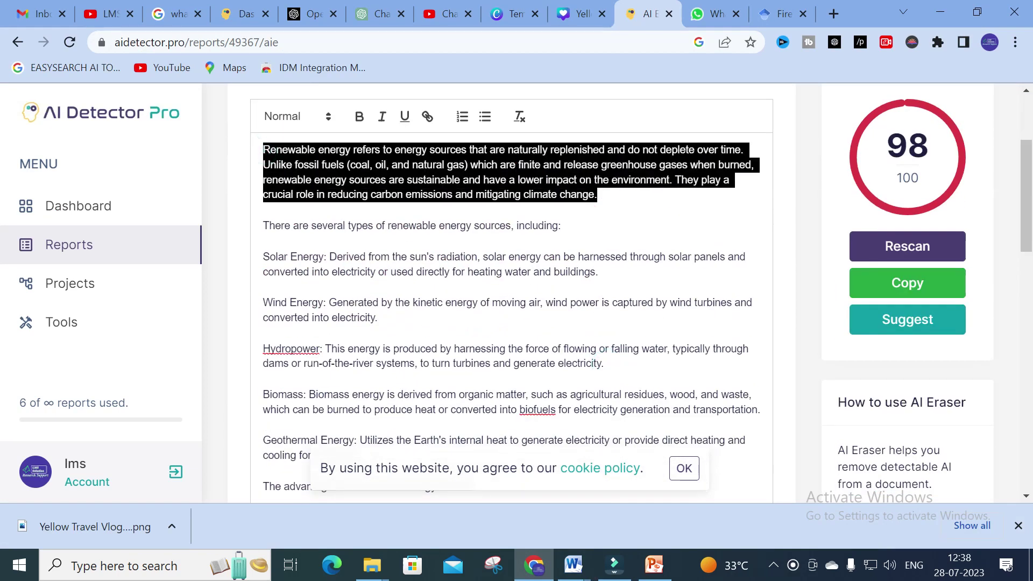
{"action": "scroll", "coordinate": [780, 332], "scroll_direction": "down", "scroll_amount": 2}
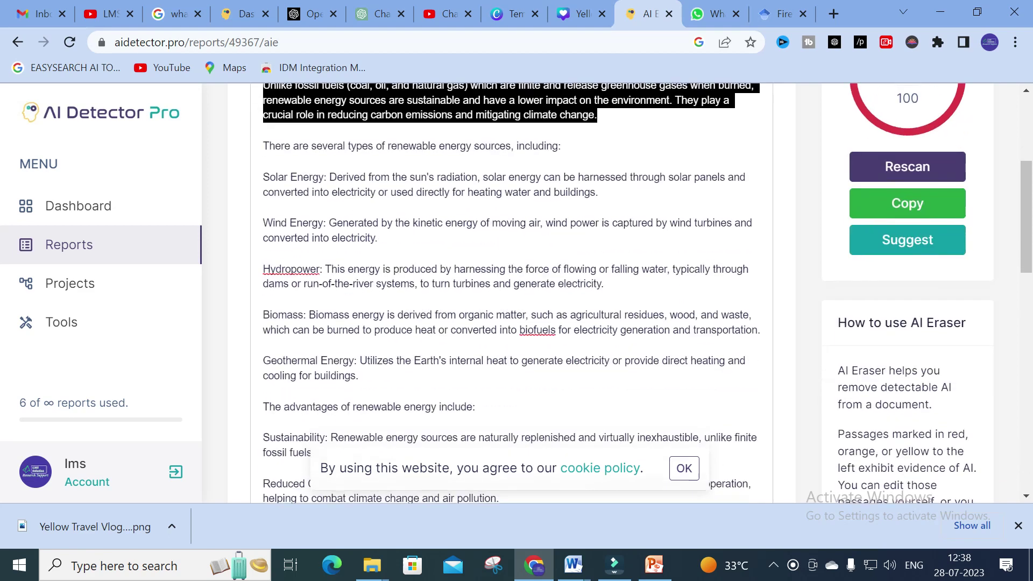
{"action": "scroll", "coordinate": [872, 333], "scroll_direction": "up", "scroll_amount": 3}
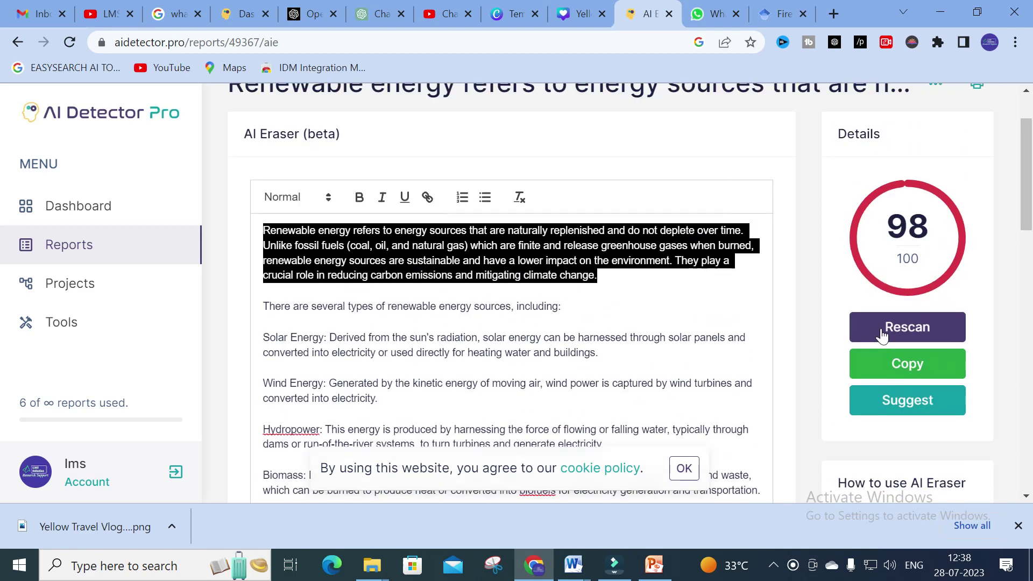
{"action": "left_click", "coordinate": [892, 412]}
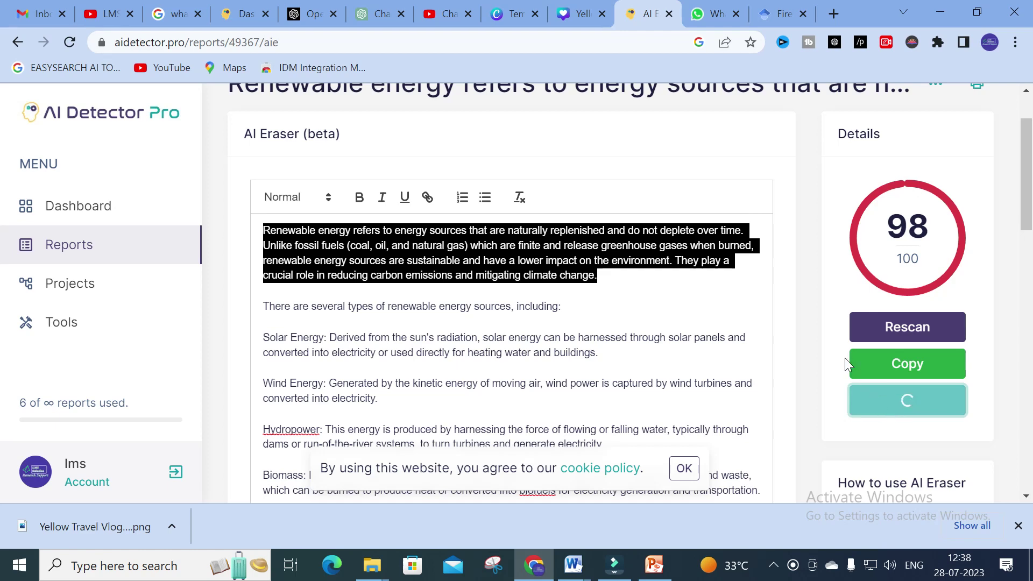
- Look through the suggested alternatives for the opening paragraph and the colour markers of their AI scores
{"action": "scroll", "coordinate": [845, 357], "scroll_direction": "down", "scroll_amount": 3}
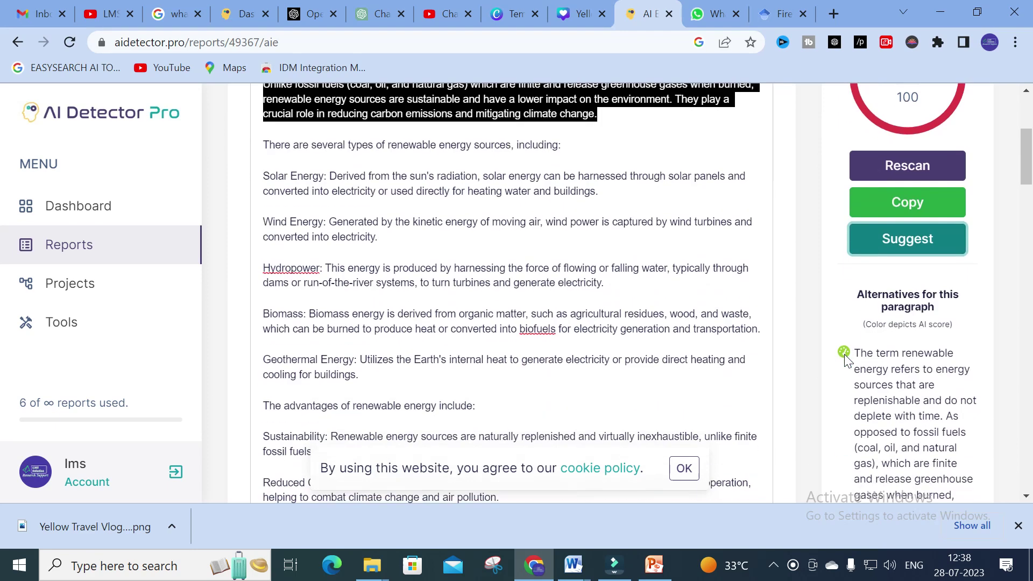
{"action": "scroll", "coordinate": [845, 357], "scroll_direction": "up", "scroll_amount": 5}
{"action": "scroll", "coordinate": [845, 359], "scroll_direction": "down", "scroll_amount": 15}
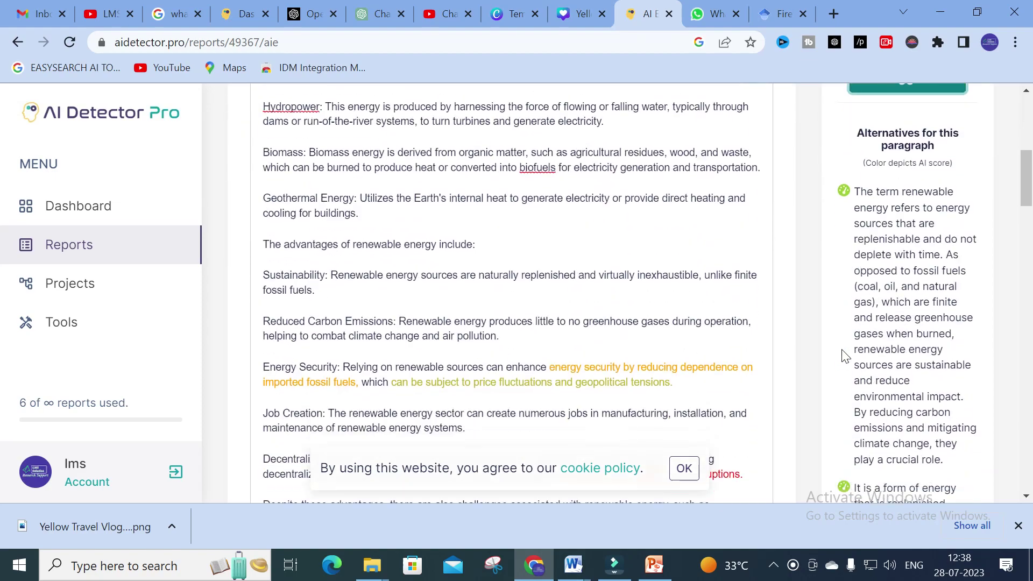
{"action": "scroll", "coordinate": [845, 358], "scroll_direction": "down", "scroll_amount": 10}
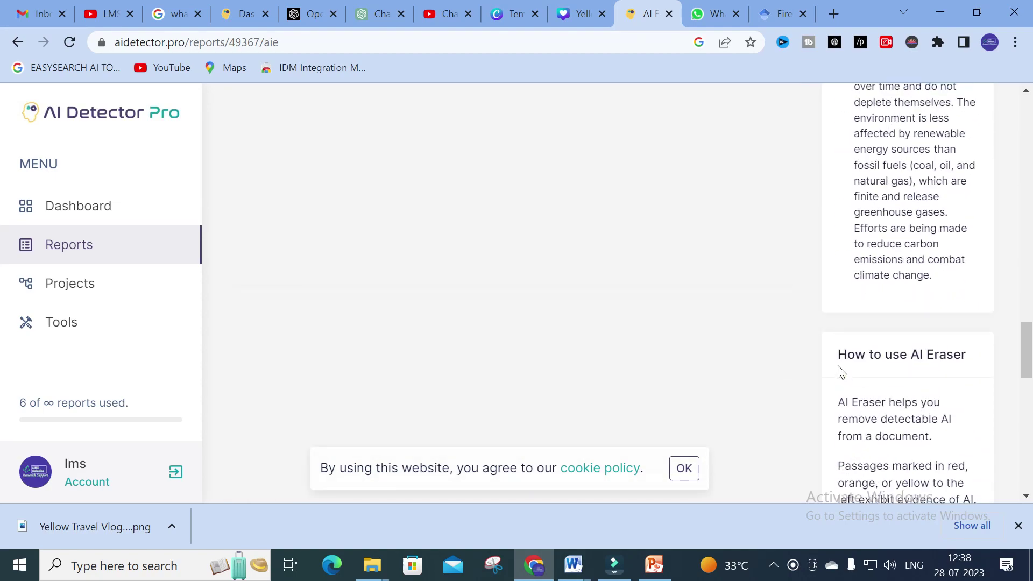
{"action": "scroll", "coordinate": [843, 368], "scroll_direction": "up", "scroll_amount": 9}
{"action": "scroll", "coordinate": [842, 370], "scroll_direction": "up", "scroll_amount": 6}
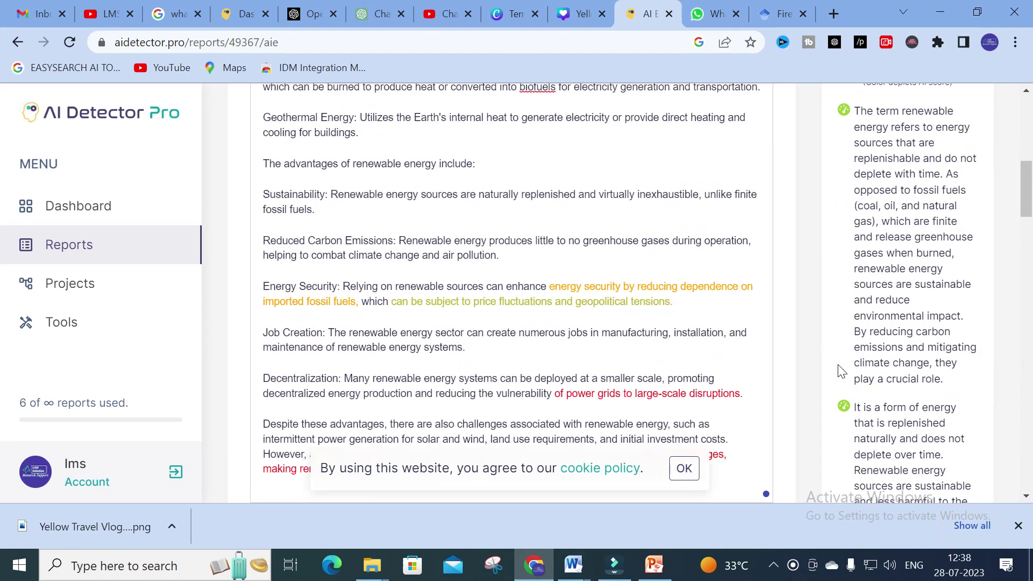
{"action": "scroll", "coordinate": [874, 331], "scroll_direction": "up", "scroll_amount": 5}
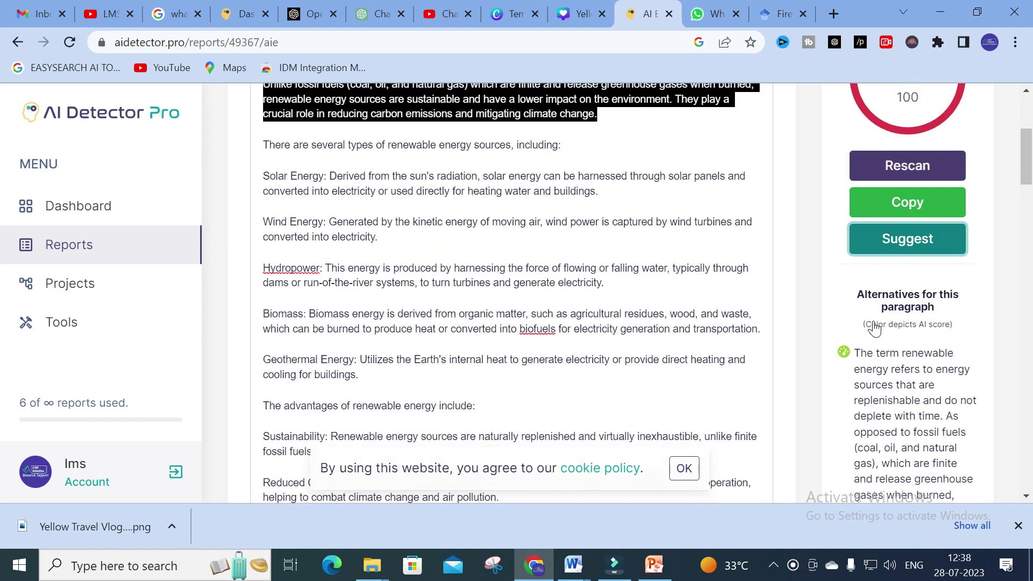
- Copy the first suggested alternative, beginning "The term renewable energy refers", and paste it onto the third page of Word's Document1
{"action": "scroll", "coordinate": [874, 331], "scroll_direction": "down", "scroll_amount": 3}
{"action": "scroll", "coordinate": [876, 344], "scroll_direction": "down", "scroll_amount": 2}
{"action": "left_click_drag", "start_coordinate": [853, 272], "coordinate": [952, 156]}
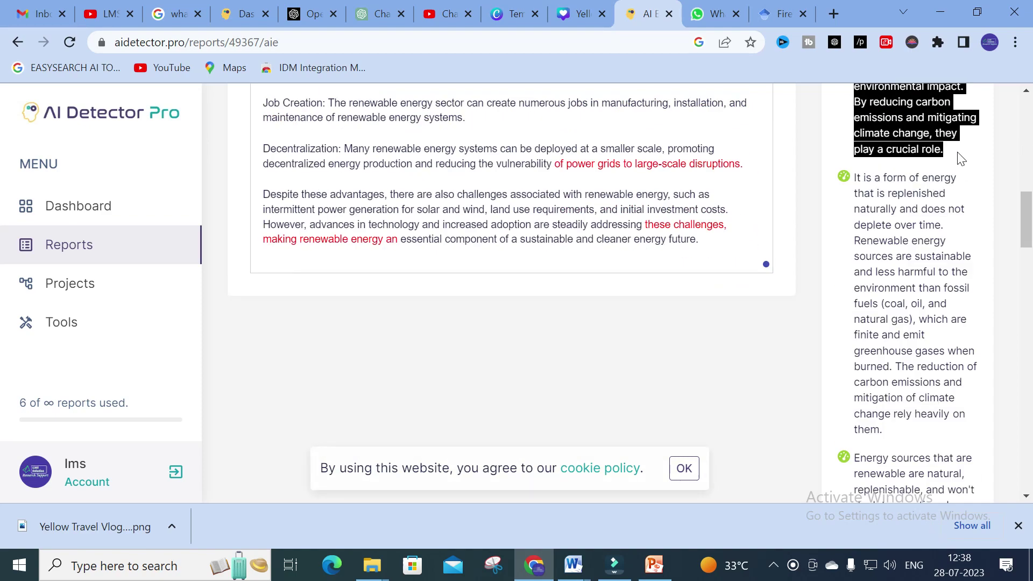
{"action": "mouse_move", "coordinate": [573, 565]}
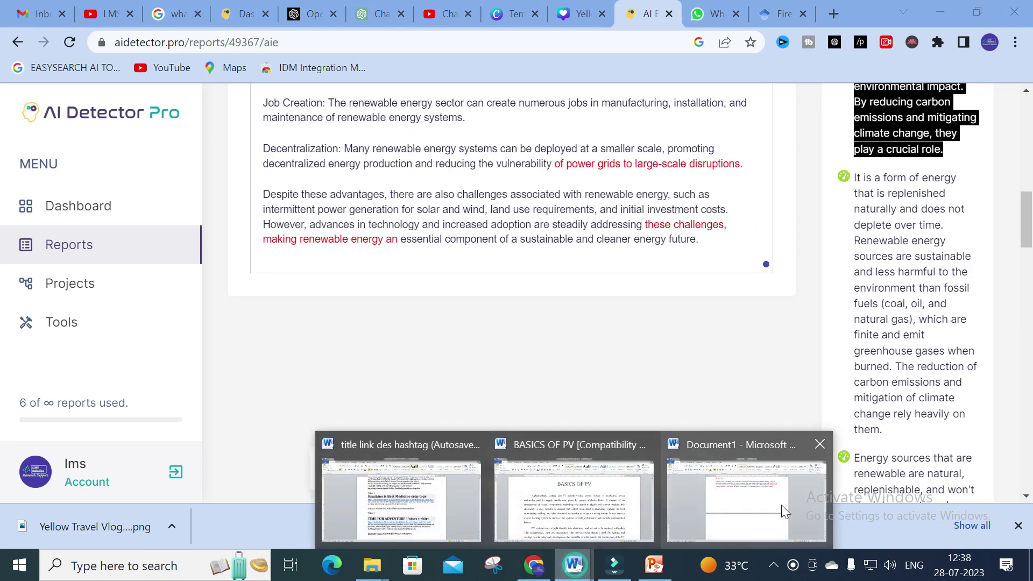
{"action": "left_click", "coordinate": [802, 502]}
{"action": "type", "text": "The term renewable energy refers to energy sources that are replenishable and do not deplete with time. As opposed to fossil fuels (coal, oil, and natural gas), which are finite and release greenhouse gases when burned, renewable energy sources are sustainable and reduce environmental impact. By reducing carbon emissions and mitigating climate change, they play a crucial role."}
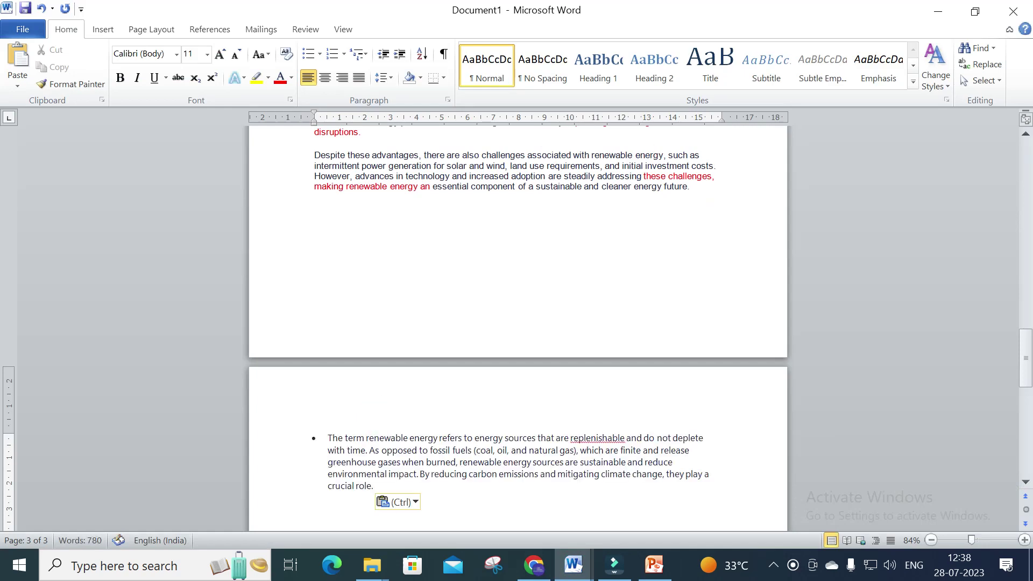
{"action": "left_click", "coordinate": [625, 403]}
- Return to AI Eraser in Chrome and request alternatives for the passage from "There are several types" through the Geothermal Energy paragraph
{"action": "left_click", "coordinate": [533, 564]}
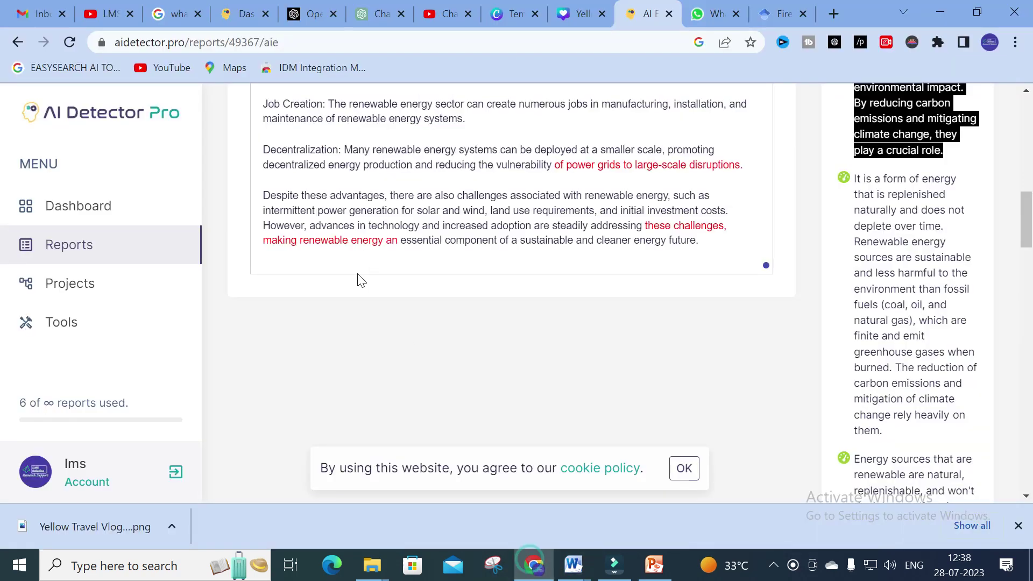
{"action": "scroll", "coordinate": [357, 279], "scroll_direction": "up", "scroll_amount": 8}
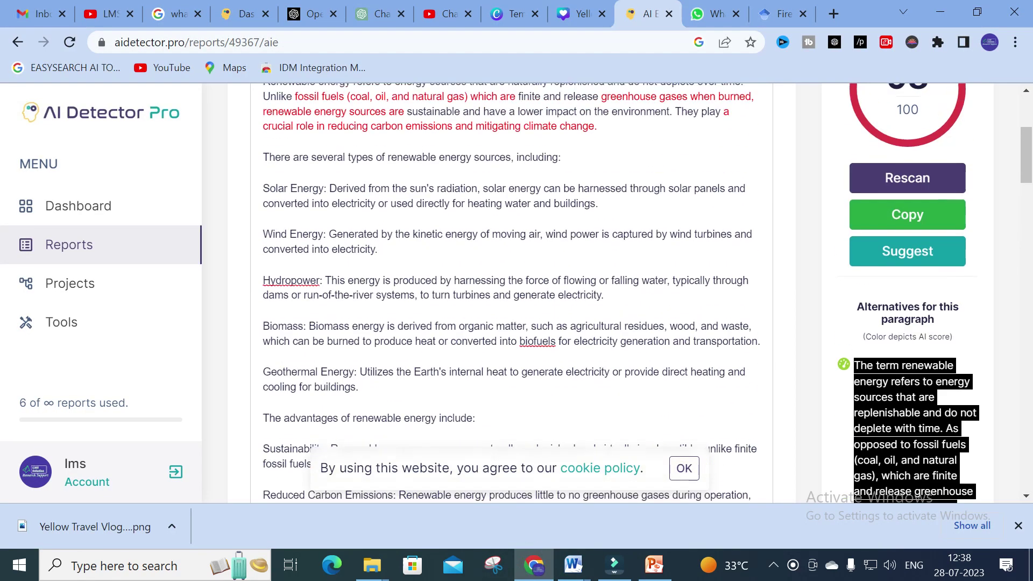
{"action": "left_click_drag", "start_coordinate": [263, 156], "coordinate": [358, 387]}
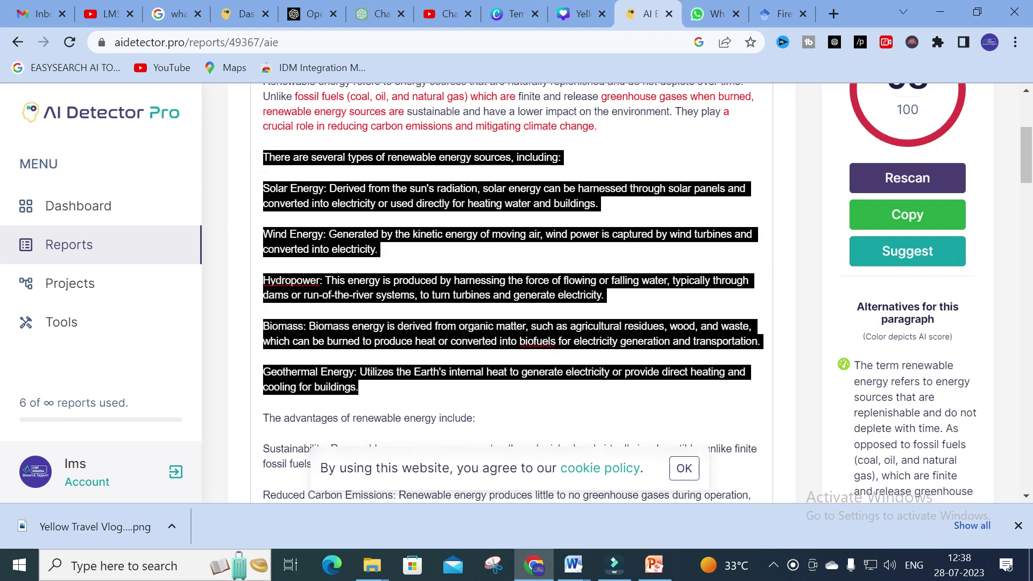
{"action": "left_click", "coordinate": [886, 265]}
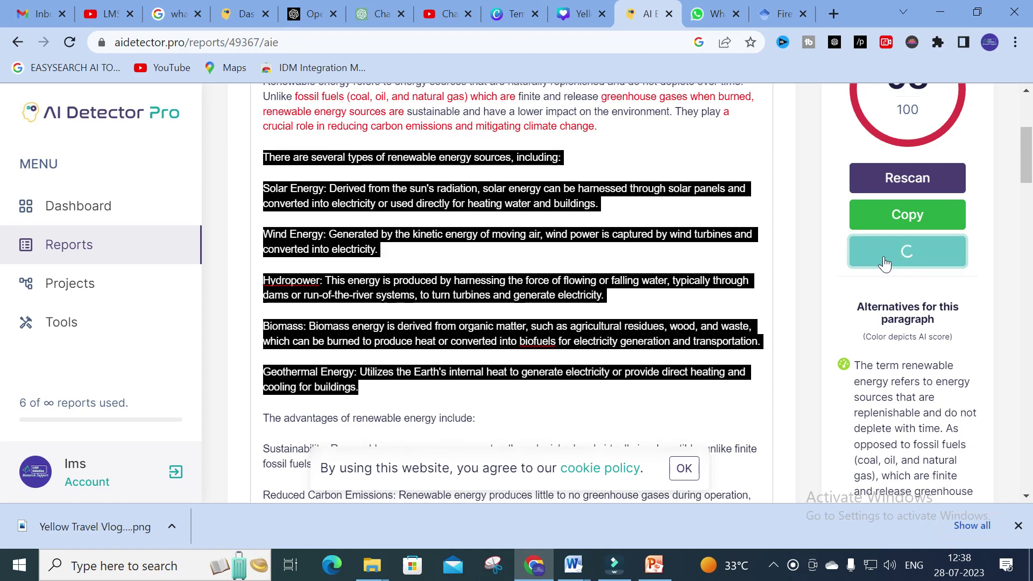
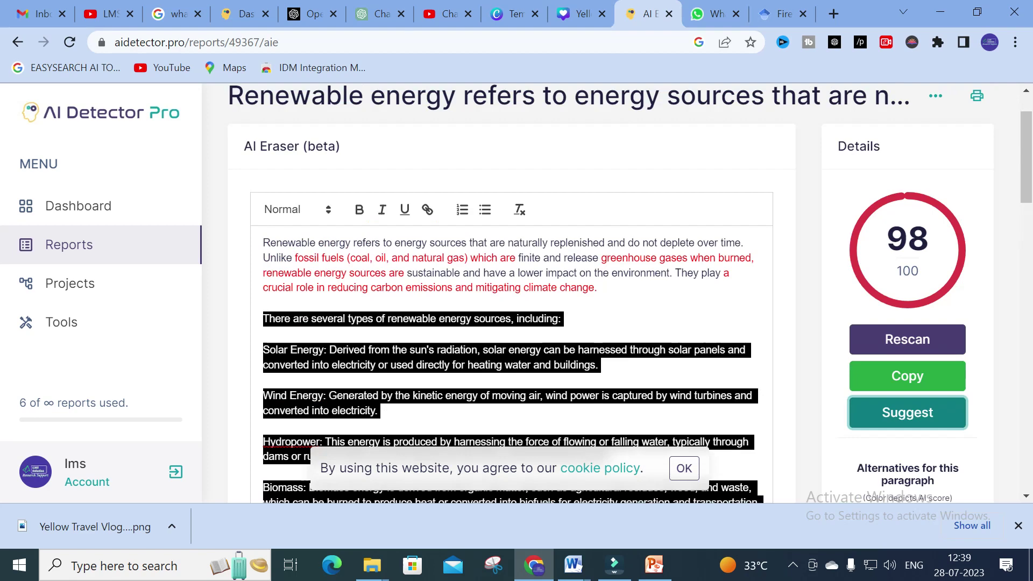
- Copy the first suggested alternative, "Renewable energy sources include:", and paste it below the opening paragraph in Word's Document1
{"action": "left_click", "coordinate": [412, 337]}
{"action": "scroll", "coordinate": [412, 337], "scroll_direction": "down", "scroll_amount": 3}
{"action": "left_click_drag", "start_coordinate": [855, 366], "coordinate": [936, 384]}
{"action": "key", "text": "ctrl+c"}
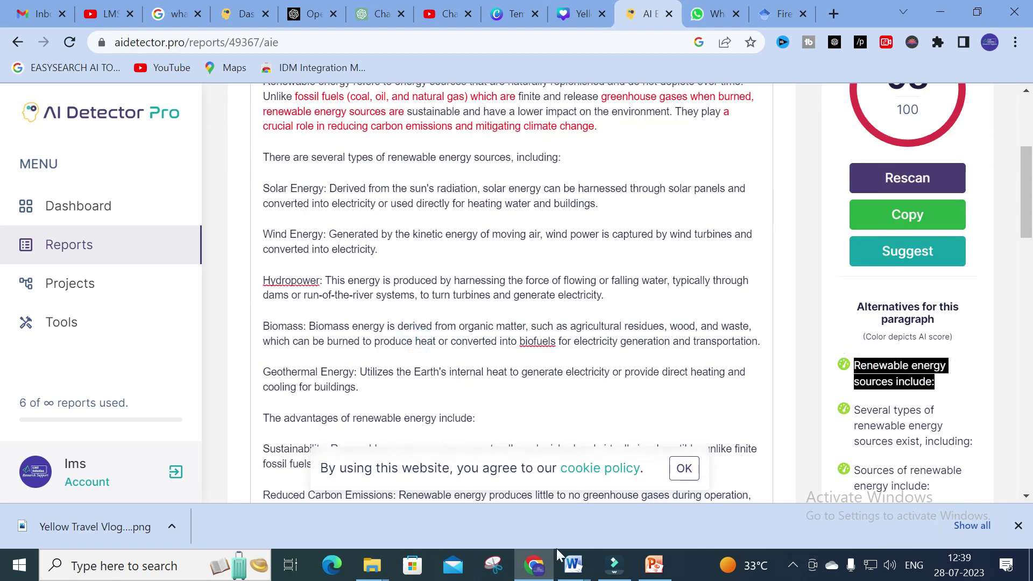
{"action": "mouse_move", "coordinate": [574, 566]}
{"action": "left_click", "coordinate": [775, 485]}
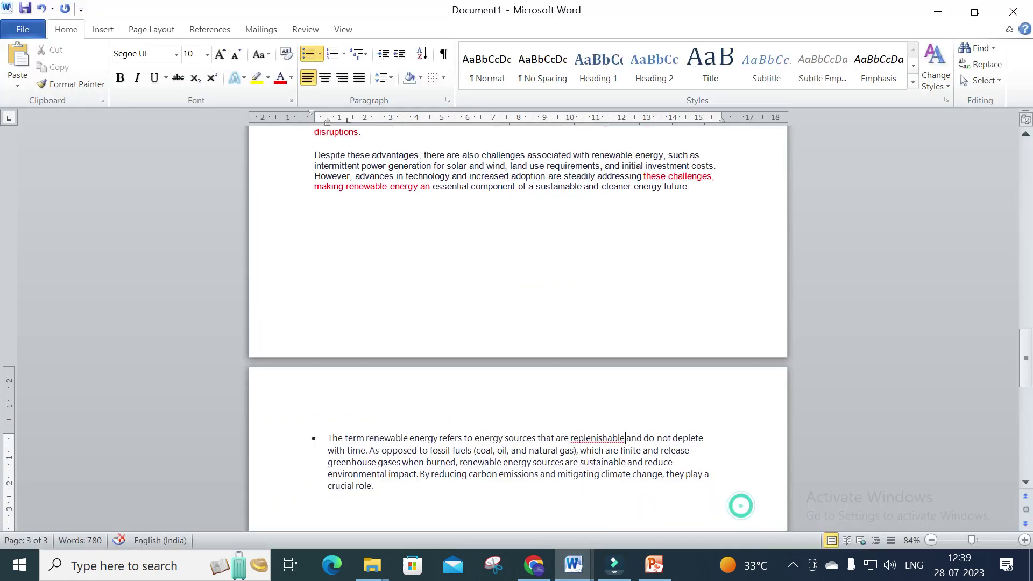
{"action": "key", "text": "ctrl+v"}
{"action": "scroll", "coordinate": [412, 508], "scroll_direction": "down", "scroll_amount": 3}
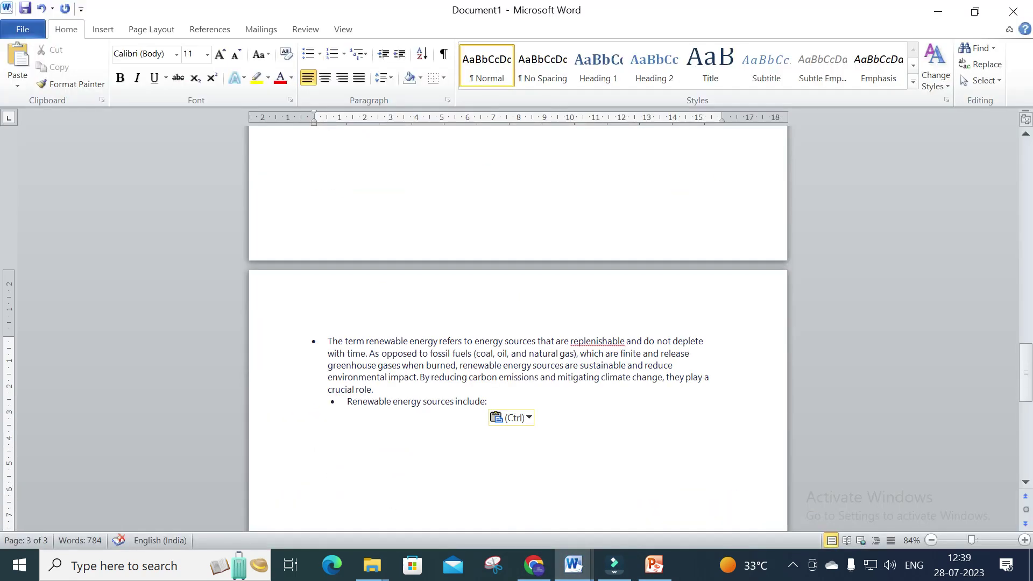
- Remove the bullet from "Renewable energy sources include:" and separate the line from the opening paragraph with a blank line
{"action": "key", "text": "Up"}
{"action": "key", "text": "BackSpace"}
{"action": "key", "text": "Return"}
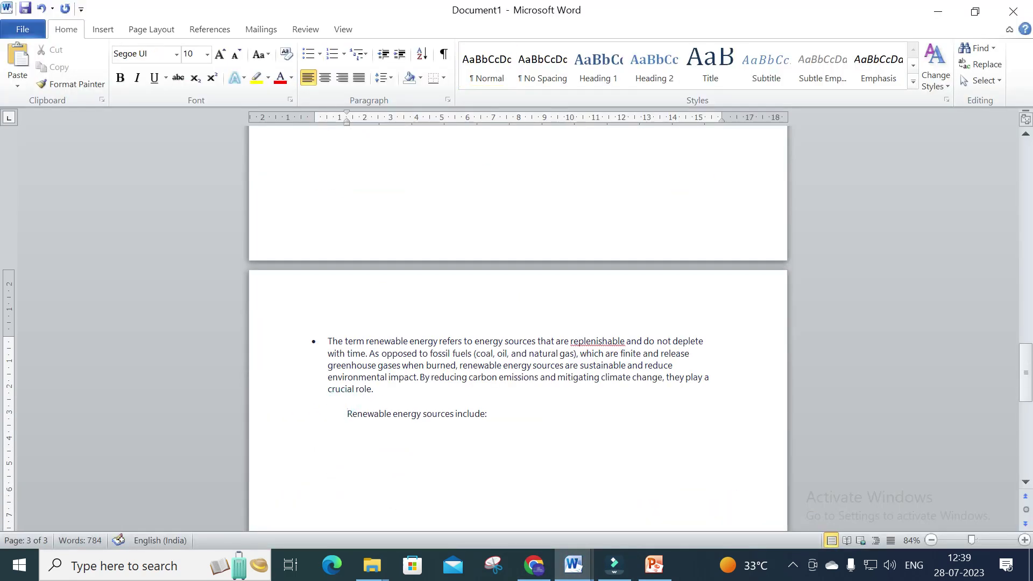
- Request alternatives for the Solar Energy paragraph in Chrome and paste the first one, beginning "A solar panel can convert", into Document1
{"action": "left_click", "coordinate": [572, 561]}
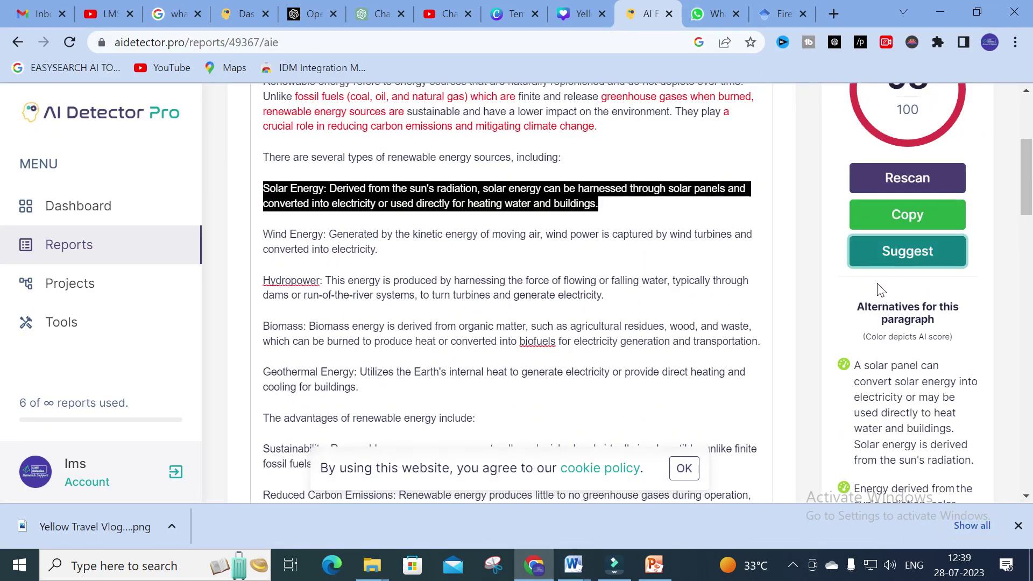
{"action": "scroll", "coordinate": [881, 289], "scroll_direction": "down", "scroll_amount": 1}
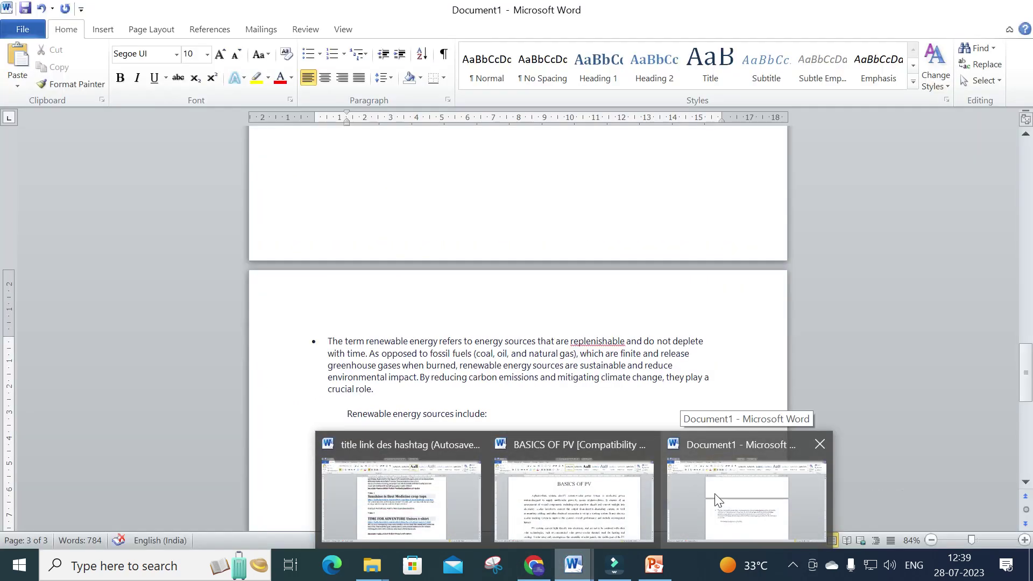
{"action": "left_click", "coordinate": [793, 565]}
{"action": "right_click", "coordinate": [789, 501]}
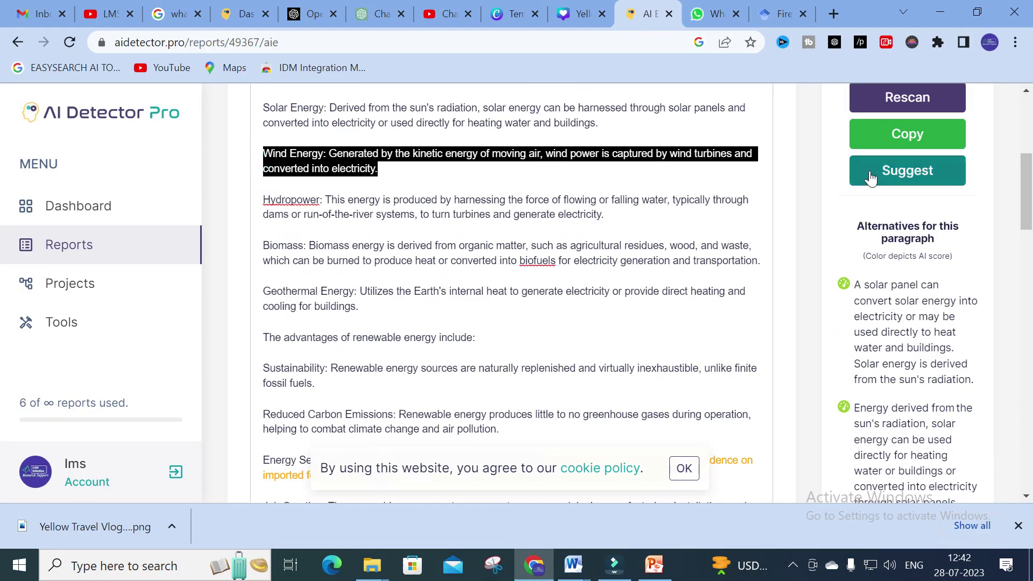
- Request alternatives for the Wind Energy and Hydropower paragraphs and paste the first suggestion for each into Document1, leaving the wind sentence unbulleted
{"action": "left_click", "coordinate": [908, 171]}
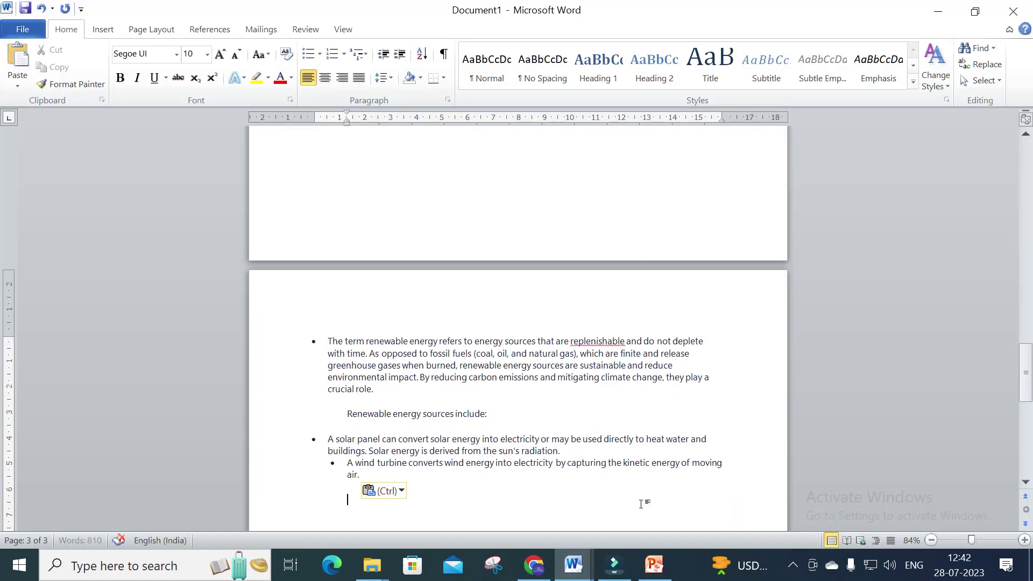
{"action": "key", "text": "ctrl+z"}
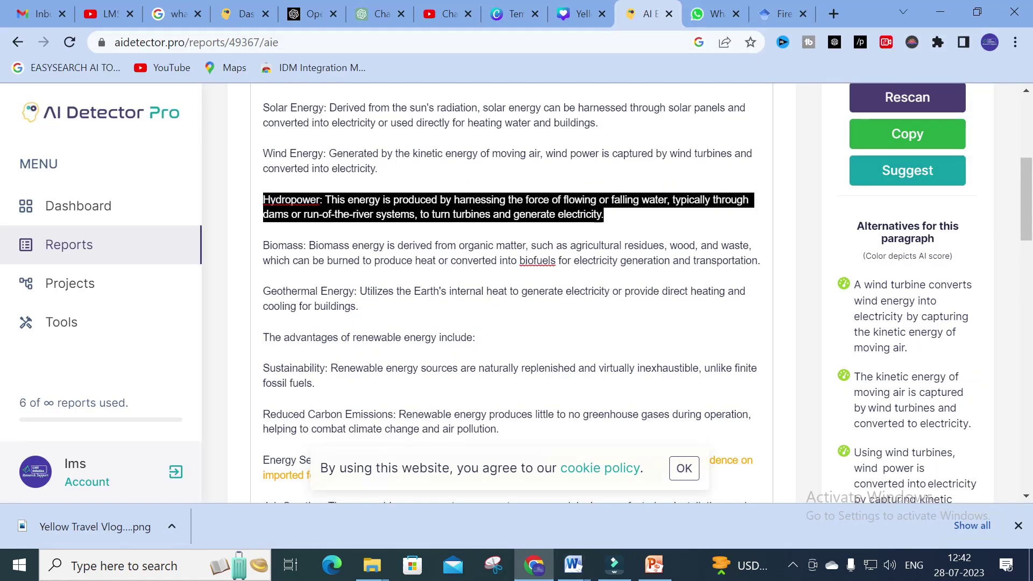
{"action": "left_click", "coordinate": [908, 171]}
{"action": "scroll", "coordinate": [904, 323], "scroll_direction": "down", "scroll_amount": 1}
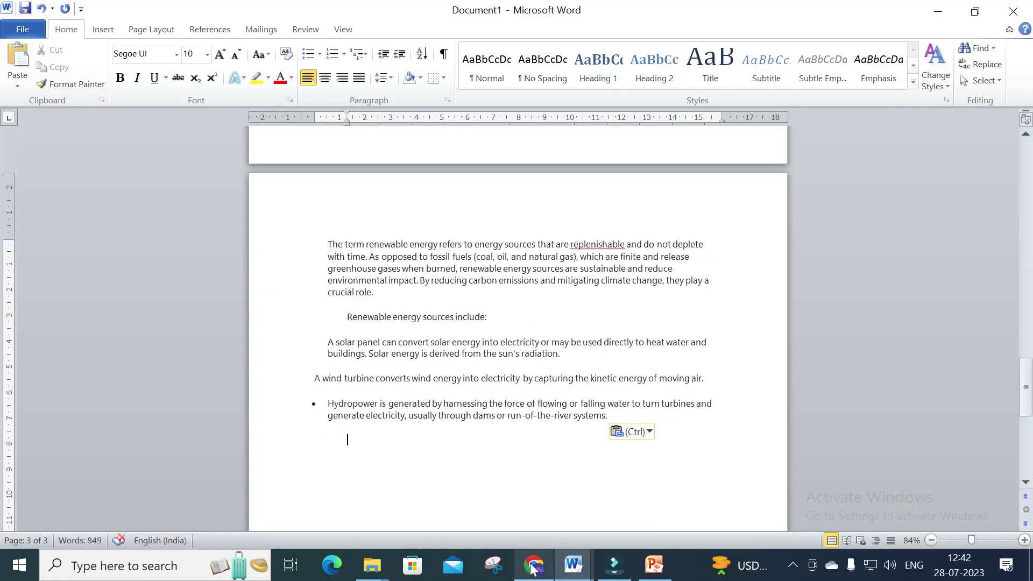
- Return to AI Eraser in Chrome, request alternatives for the Biomass and Geothermal Energy paragraphs, and take the first suggestion for each into Document1
{"action": "left_click", "coordinate": [533, 565]}
{"action": "left_click", "coordinate": [506, 172]}
{"action": "left_click", "coordinate": [902, 263]}
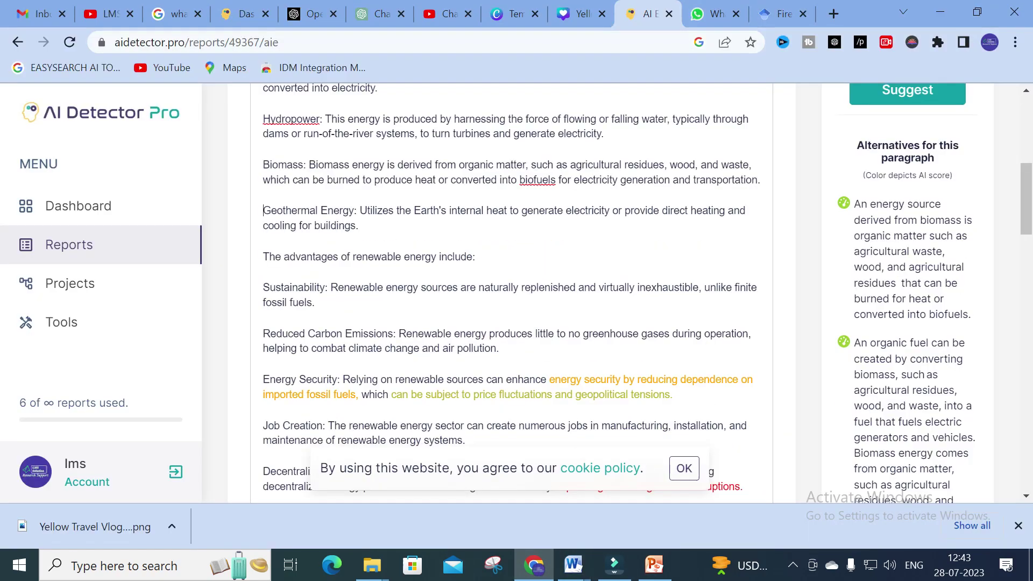
{"action": "scroll", "coordinate": [915, 269], "scroll_direction": "down", "scroll_amount": 3}
{"action": "left_click", "coordinate": [921, 204]}
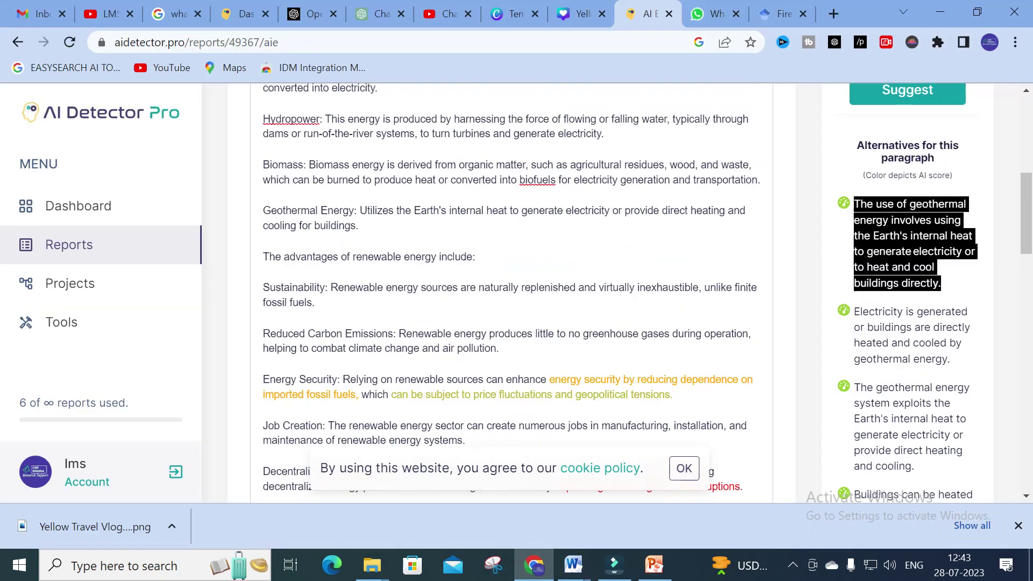
- Request alternatives for the advantages heading and the Sustainability paragraph, and add "Renewable energy has the following advantages:" and the sustainability rewrite to Document1
{"action": "left_click", "coordinate": [368, 253]}
{"action": "scroll", "coordinate": [840, 162], "scroll_direction": "down", "scroll_amount": 2}
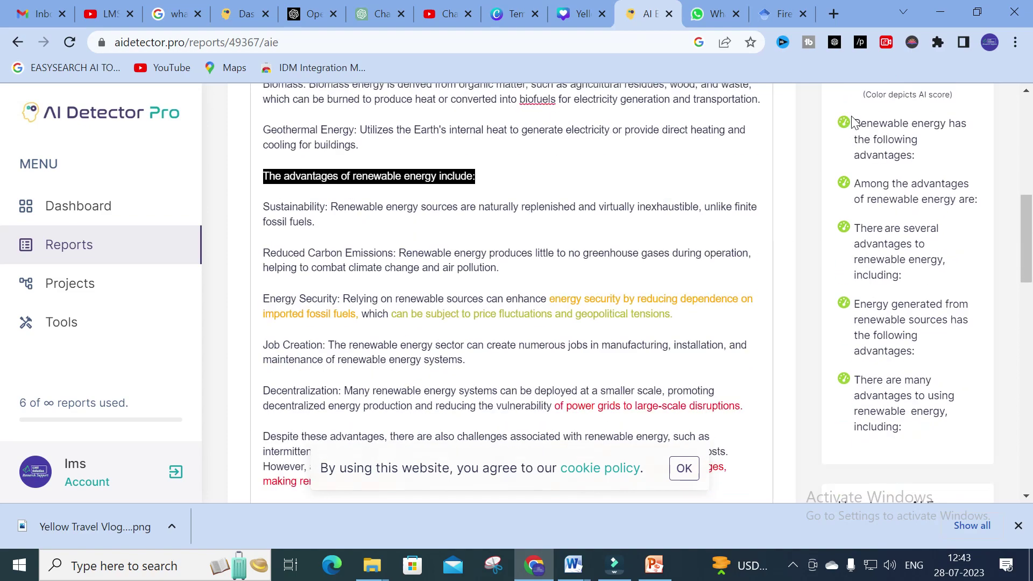
{"action": "left_click", "coordinate": [856, 124]}
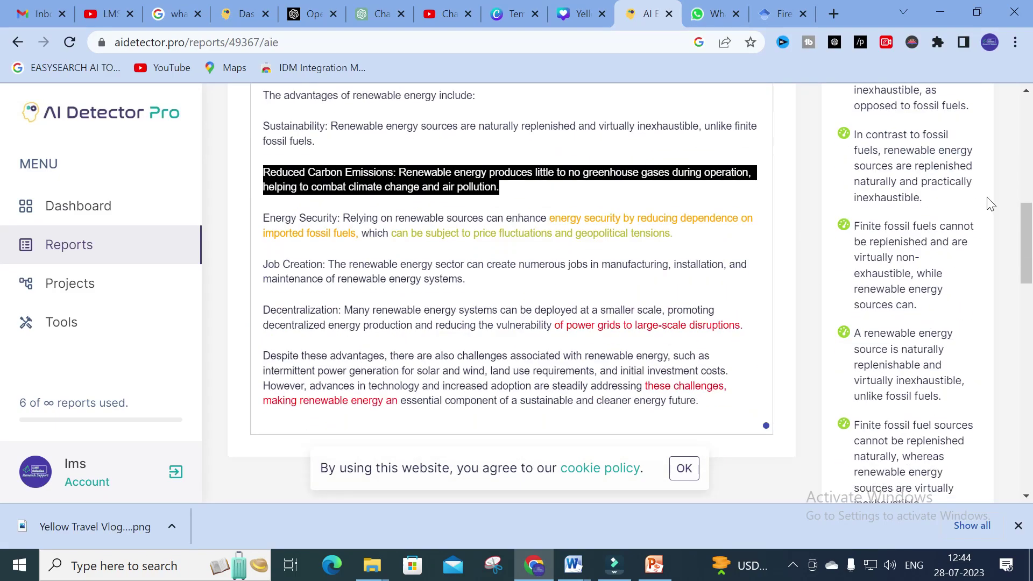
- Request alternatives for the Reduced Carbon Emissions, Energy Security, Job Creation and Decentralization paragraphs and add the chosen rewrites to the end of Document1
{"action": "left_click", "coordinate": [856, 199]}
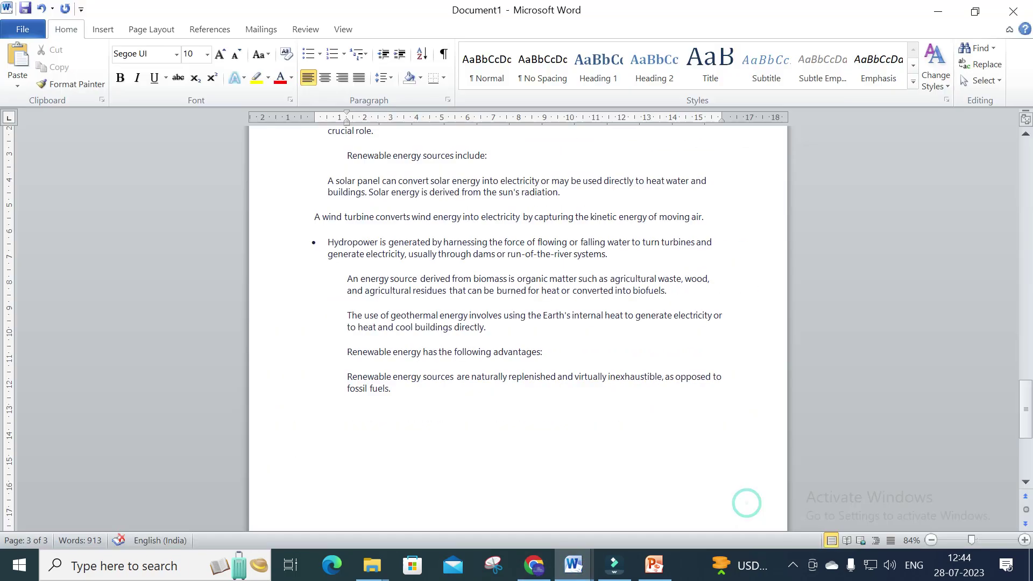
{"action": "type", "text": "Environmentally friendly: Renewable energy produces very little to no greenhouse gases during operation, helping to combat climate change and air pollution."}
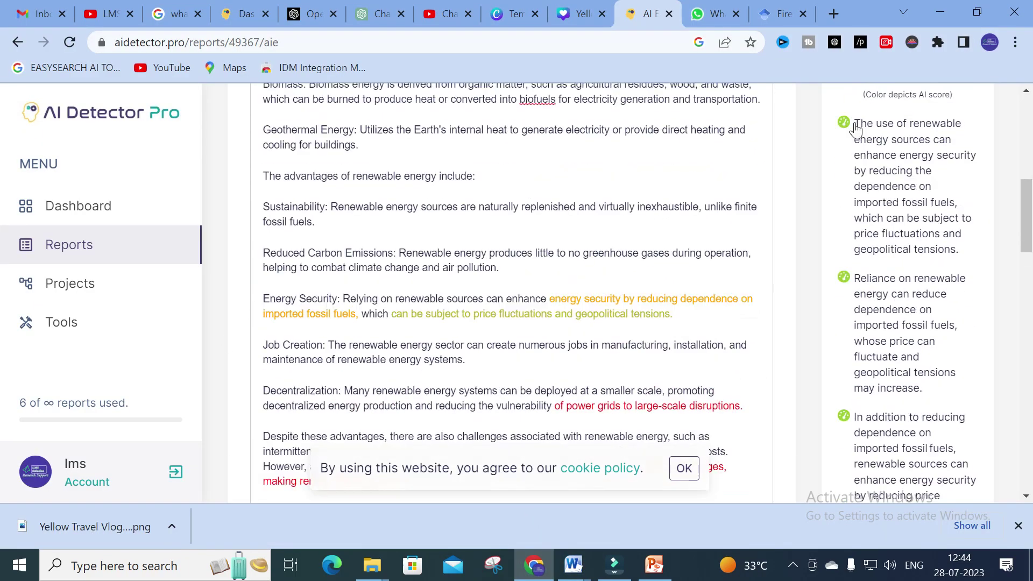
{"action": "left_click", "coordinate": [856, 129]}
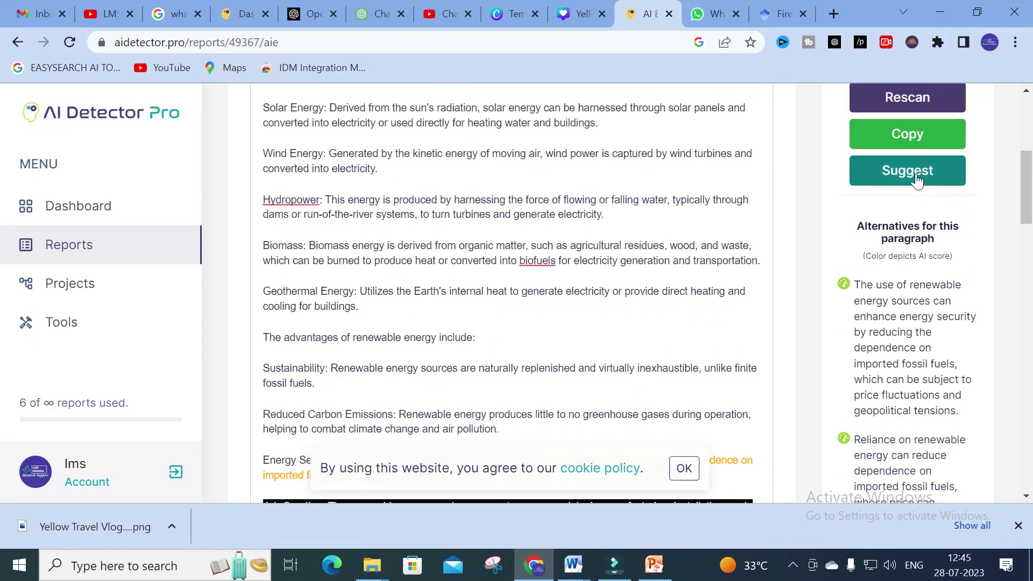
{"action": "left_click", "coordinate": [859, 357]}
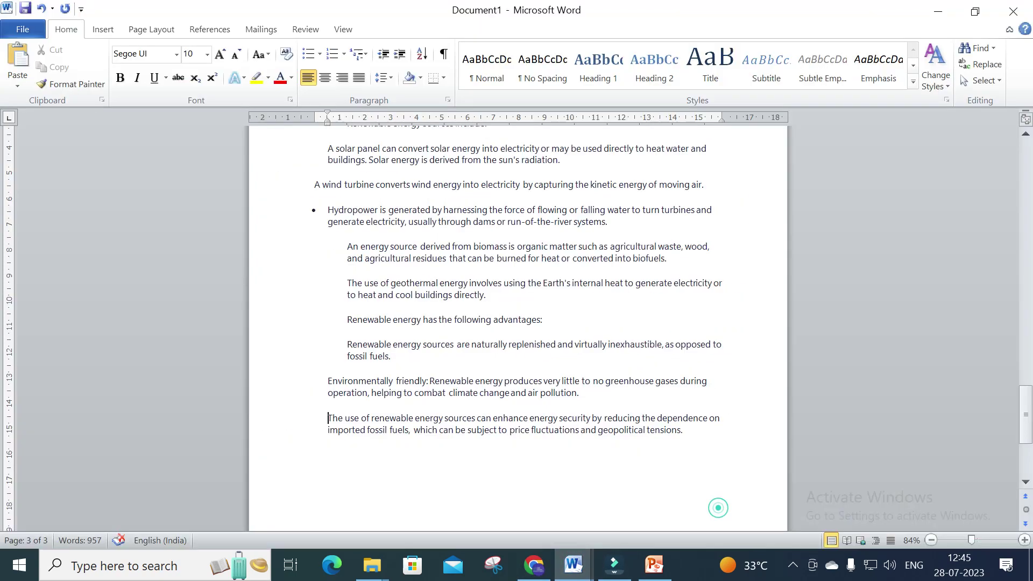
{"action": "type", "text": "Renewable energy can create a variety of jobs in manufacturing, installation, and maintenance."}
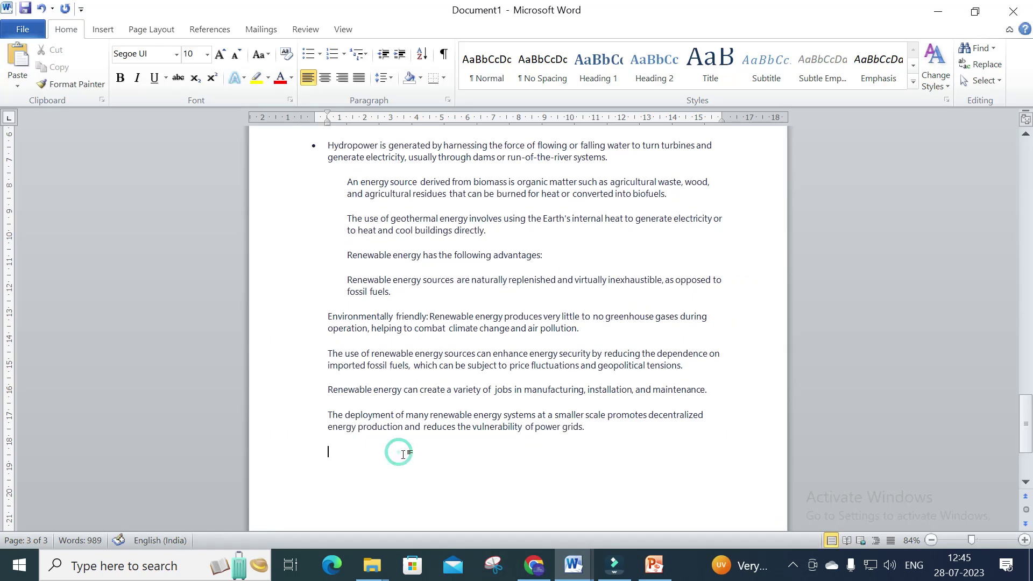
- Paste the rewrite of the closing challenges paragraph, beginning "It is important to note, however", and remove its bullet
{"action": "type", "text": "It is important to note, however, that renewable energy has its challenges, too, such as intermittent power generation with solar and wind, land use restrictions, and initial investment costs. A sustainable and cleaner energy future requires renewable energy, which is being steadily addressed by advances in technology and increasing adoption."}
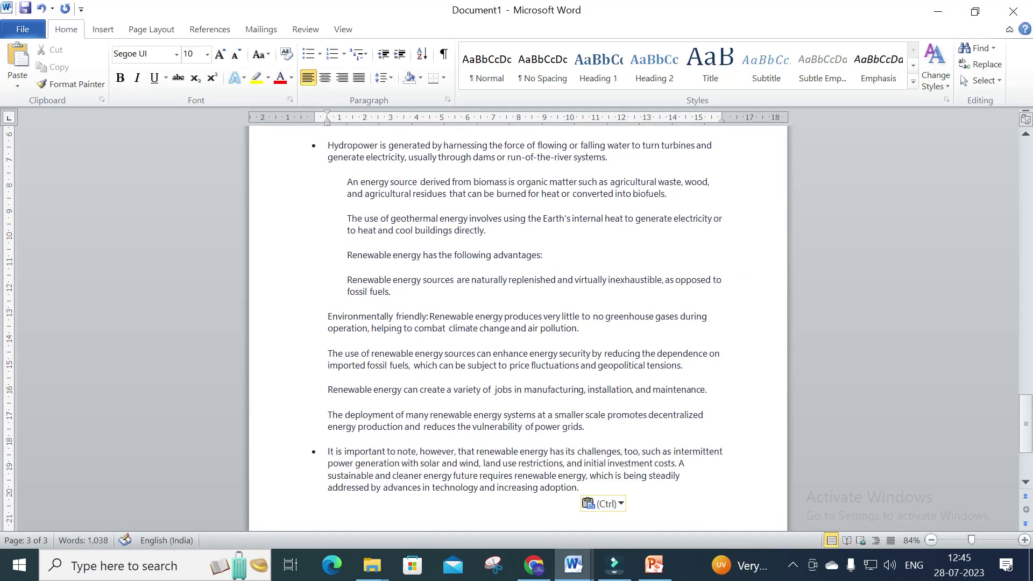
{"action": "left_click", "coordinate": [329, 451]}
{"action": "key", "text": "BackSpace"}
- Compare the original renewable energy text in AI Eraser and on Document1's earlier pages with the rewritten version on its third page
{"action": "scroll", "coordinate": [517, 323], "scroll_direction": "up", "scroll_amount": 6}
{"action": "left_click", "coordinate": [534, 565]}
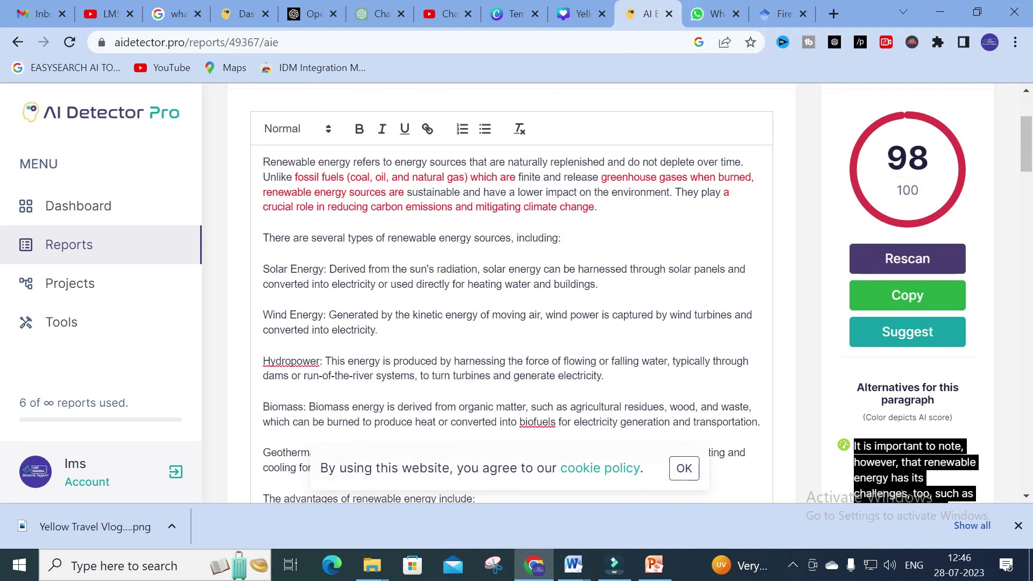
{"action": "scroll", "coordinate": [619, 294], "scroll_direction": "down", "scroll_amount": 2}
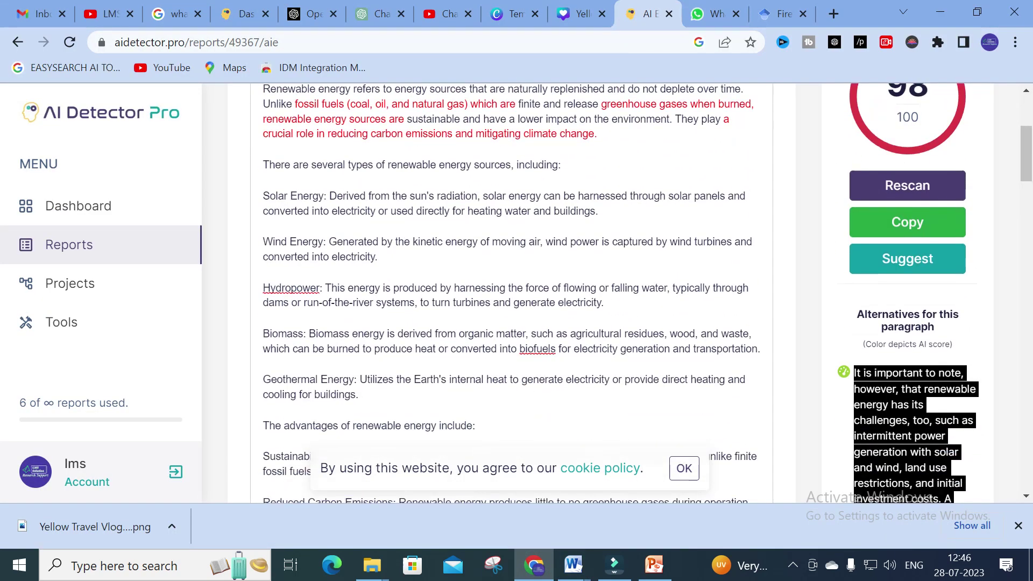
{"action": "scroll", "coordinate": [511, 294], "scroll_direction": "up", "scroll_amount": 2}
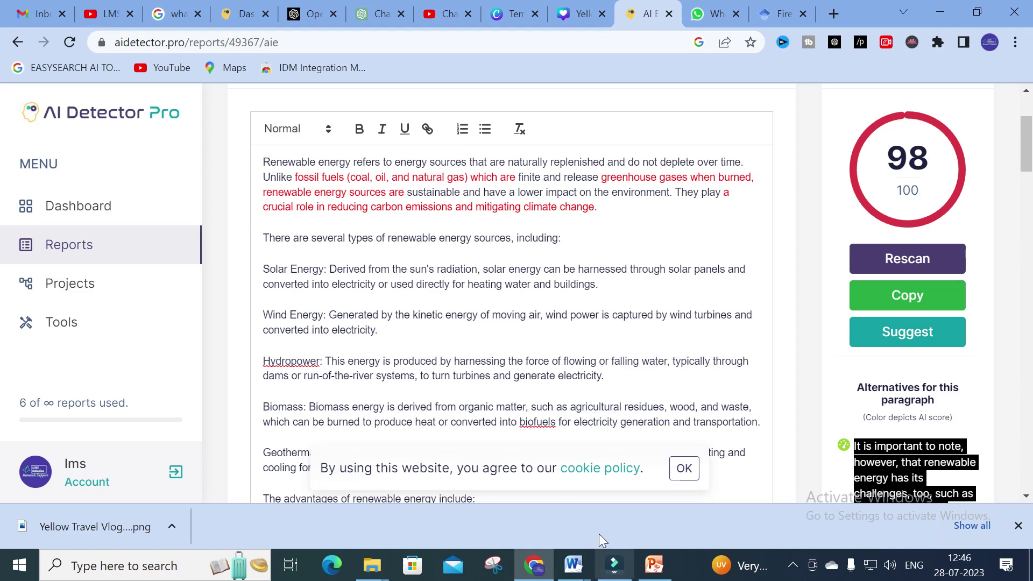
{"action": "scroll", "coordinate": [566, 521], "scroll_direction": "down", "scroll_amount": 3}
{"action": "mouse_move", "coordinate": [572, 575]}
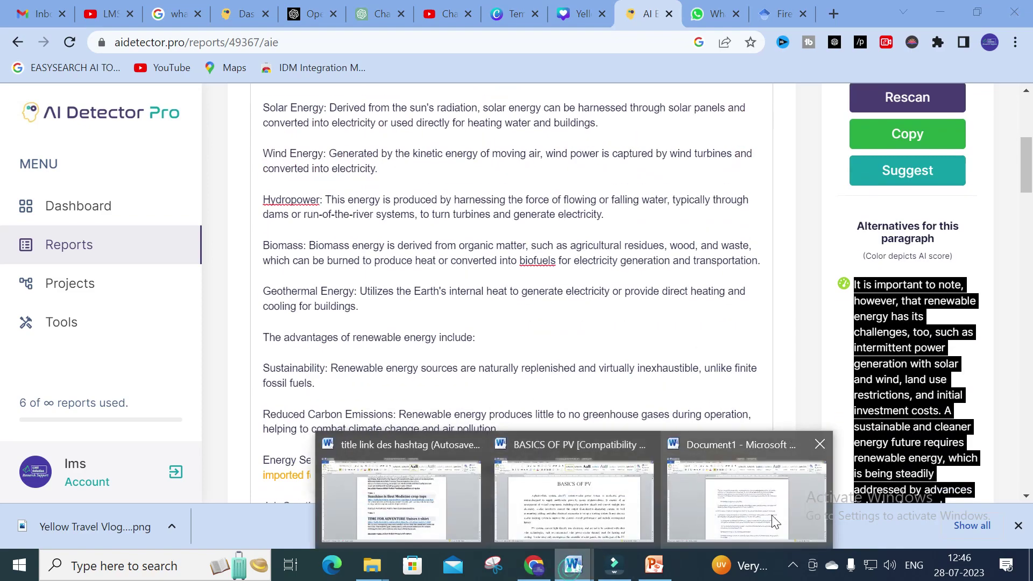
{"action": "left_click", "coordinate": [748, 495]}
{"action": "scroll", "coordinate": [517, 323], "scroll_direction": "up", "scroll_amount": 5}
{"action": "scroll", "coordinate": [516, 328], "scroll_direction": "up", "scroll_amount": 6}
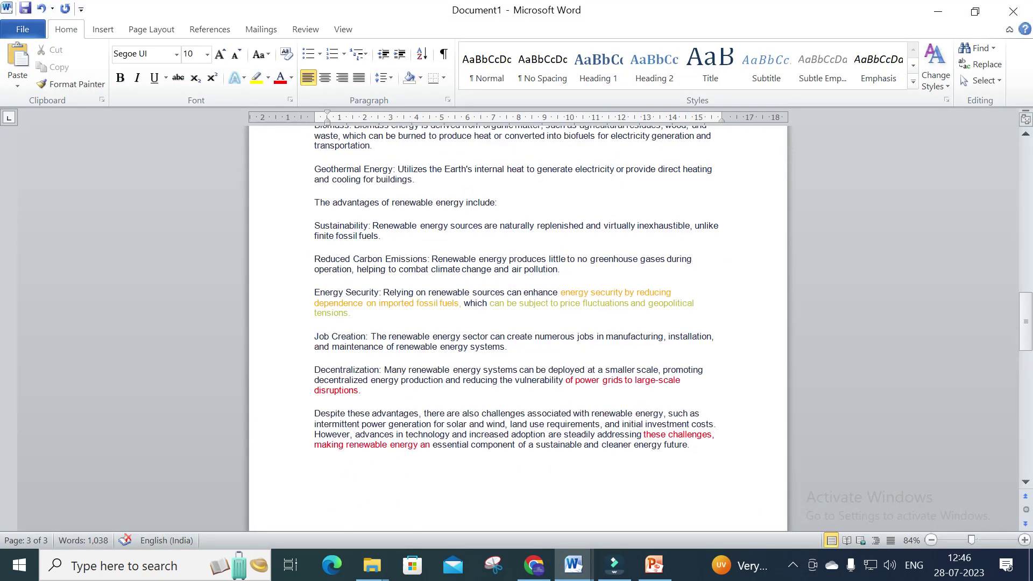
{"action": "scroll", "coordinate": [516, 323], "scroll_direction": "down", "scroll_amount": 15}
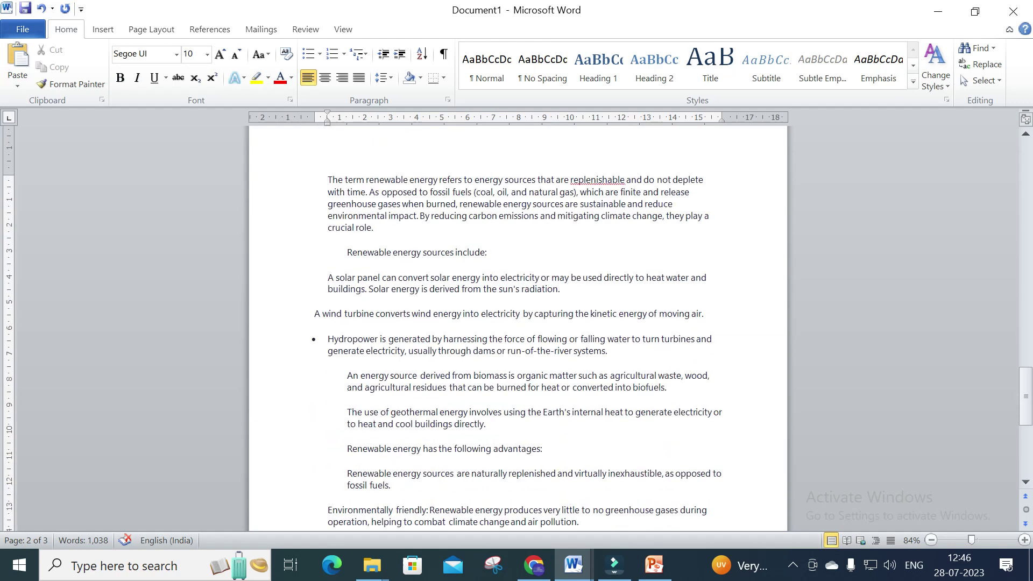
- Remove the bullet from the Hydropower paragraph and select the whole rewritten text through the end of Document1 for copying
{"action": "left_click", "coordinate": [327, 339]}
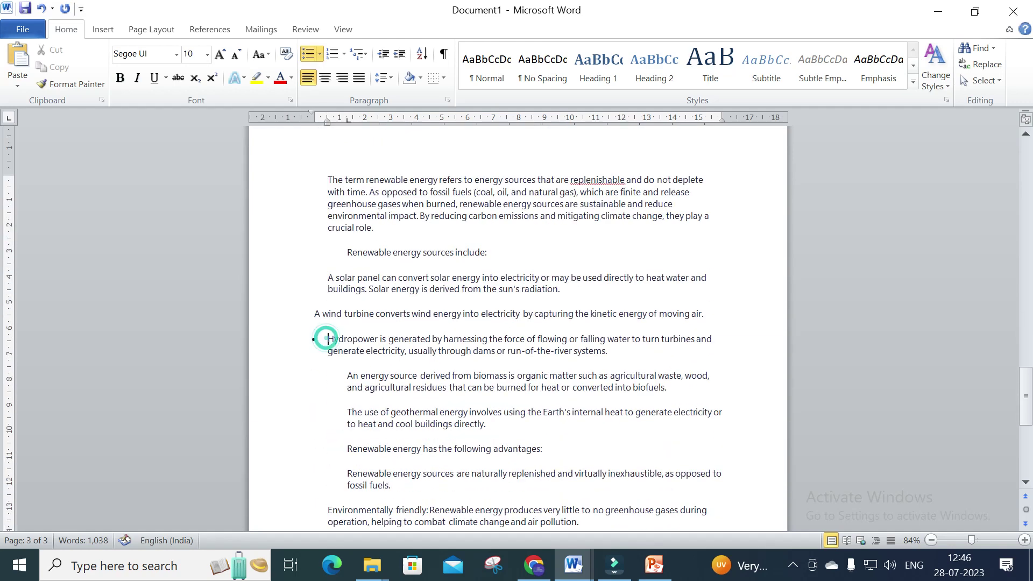
{"action": "key", "text": "BackSpace"}
{"action": "key", "text": "ctrl+shift+End"}
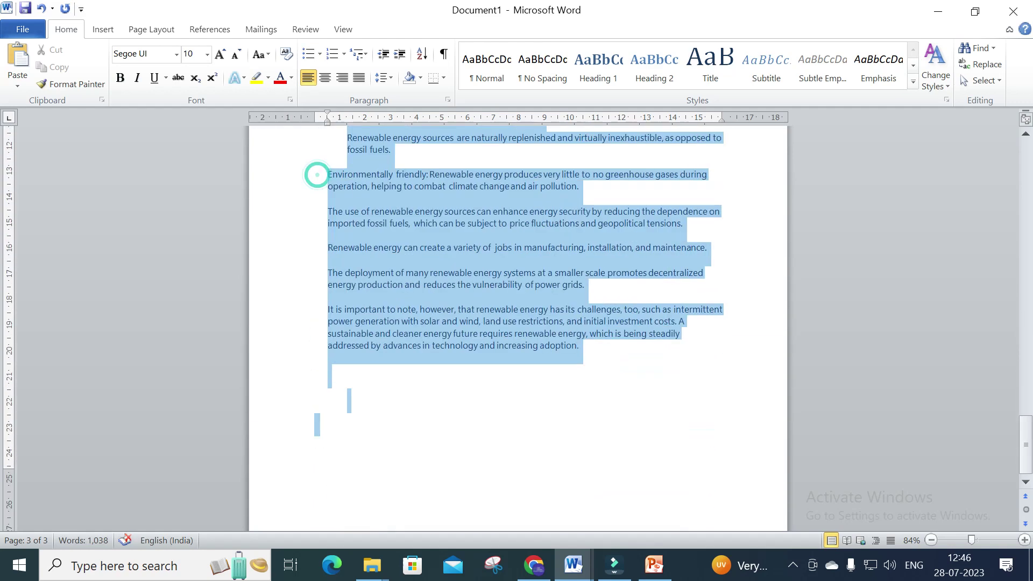
- Return to AI Detector Pro in Chrome, open the Reports page, and paste the rewritten text as content for a new report
{"action": "left_click", "coordinate": [534, 565]}
{"action": "scroll", "coordinate": [281, 294], "scroll_direction": "up", "scroll_amount": 6}
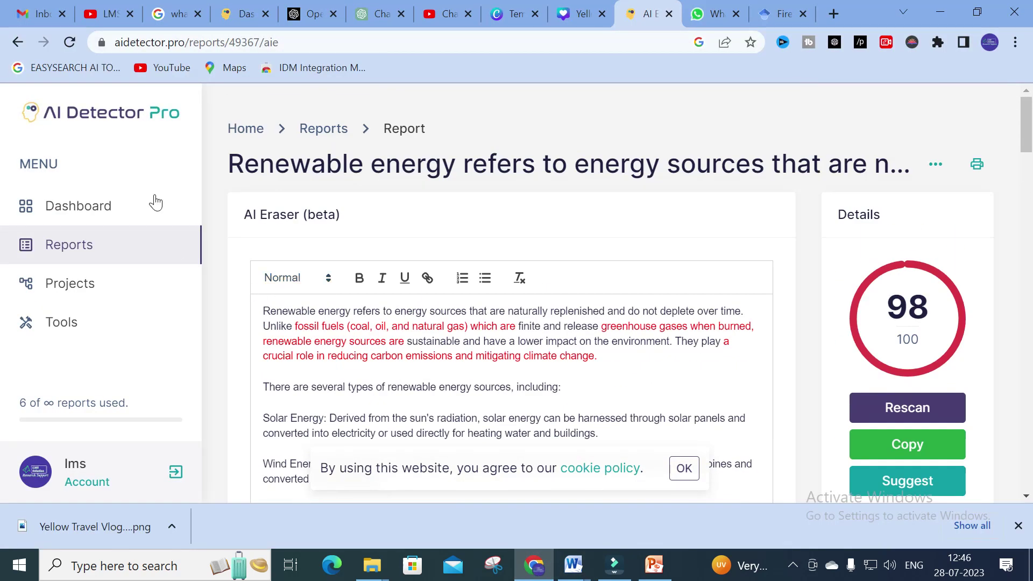
{"action": "left_click", "coordinate": [78, 243]}
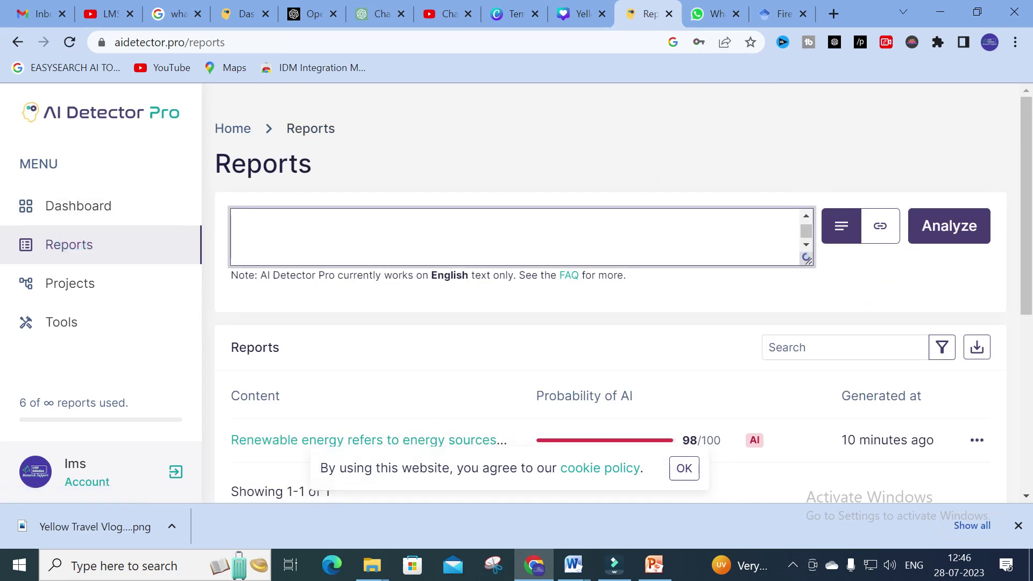
{"action": "key", "text": "ctrl+v"}
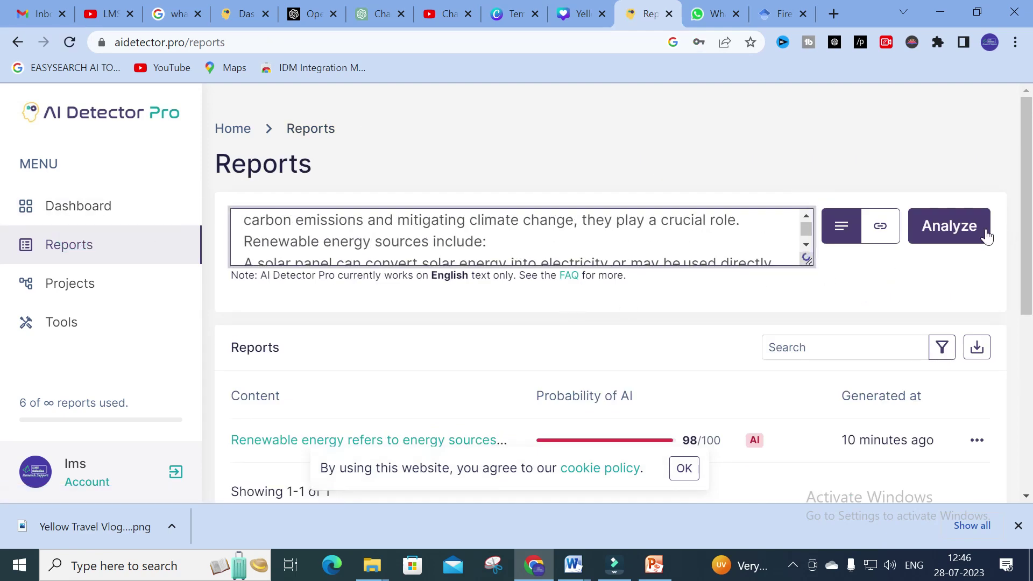
- Analyze the pasted text and open the newly generated report, titled "The term renewable energy refers to energy sources"
{"action": "left_click", "coordinate": [973, 236]}
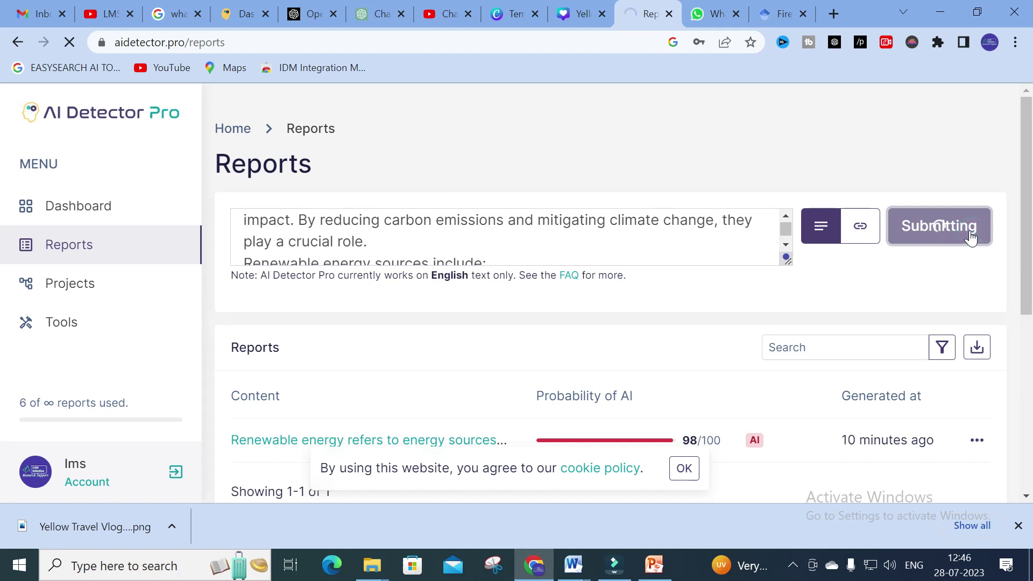
{"action": "scroll", "coordinate": [641, 261], "scroll_direction": "down", "scroll_amount": 3}
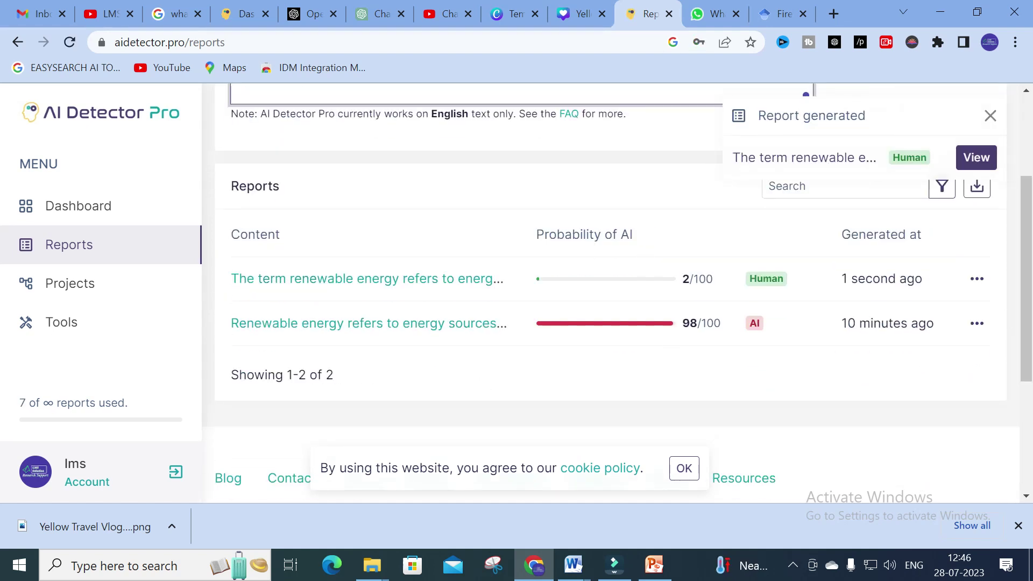
{"action": "left_click", "coordinate": [318, 285]}
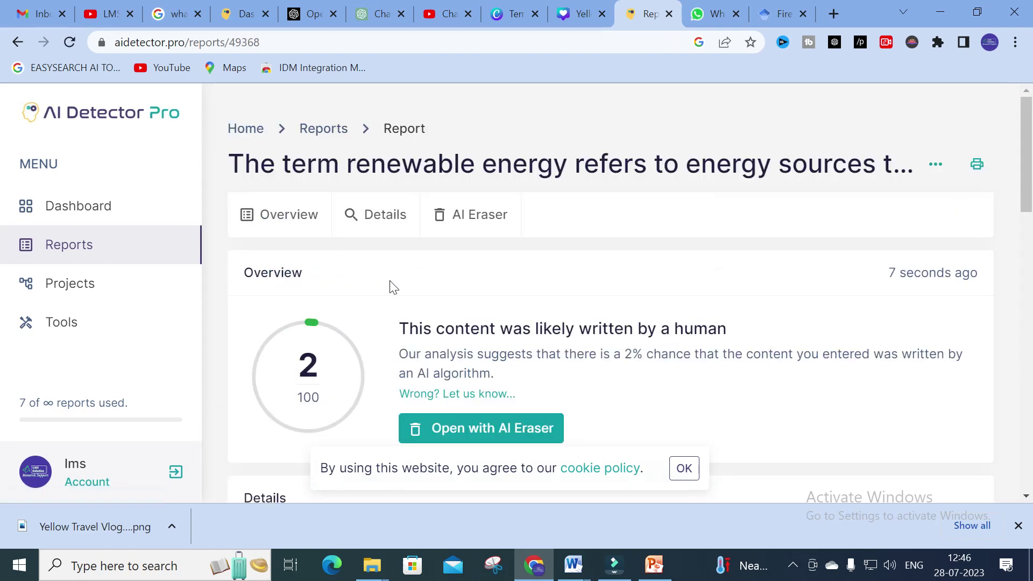
- Examine the AI probability score and the paragraph-level detection details in the rewritten renewable energy text's report
{"action": "scroll", "coordinate": [472, 267], "scroll_direction": "down", "scroll_amount": 2}
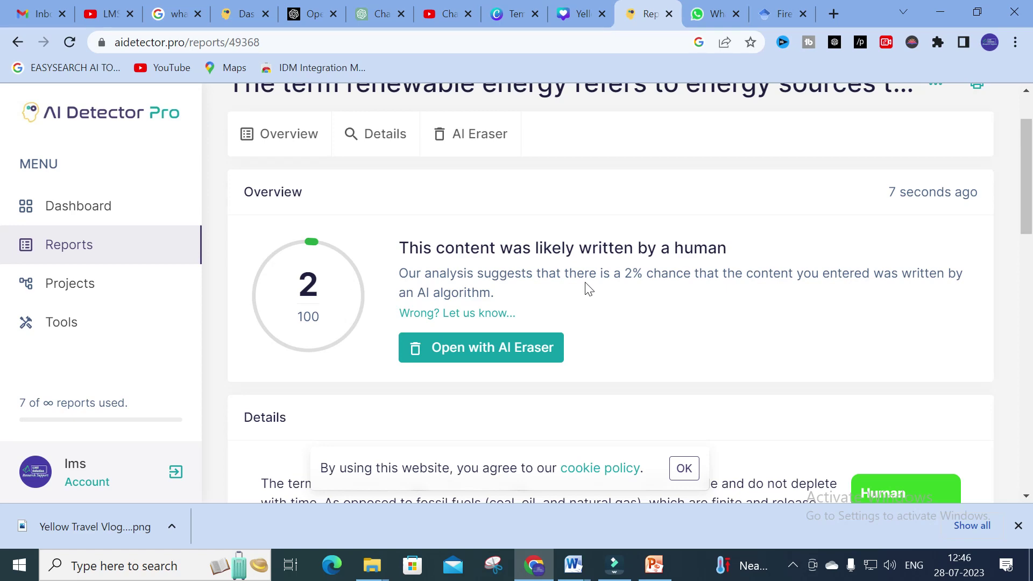
{"action": "scroll", "coordinate": [539, 288], "scroll_direction": "down", "scroll_amount": 5}
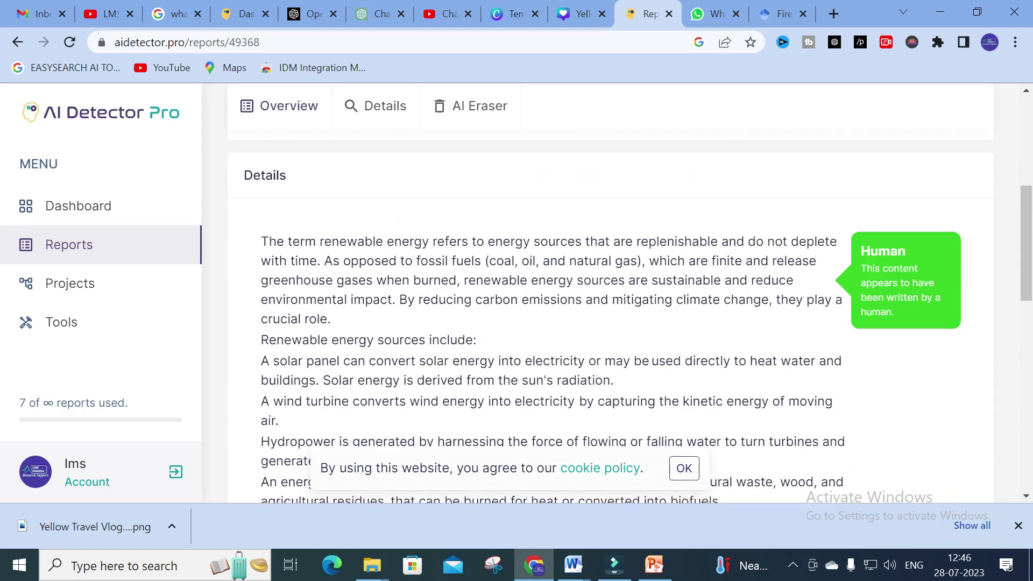
{"action": "scroll", "coordinate": [844, 220], "scroll_direction": "down", "scroll_amount": 2}
{"action": "scroll", "coordinate": [844, 221], "scroll_direction": "up", "scroll_amount": 2}
{"action": "scroll", "coordinate": [845, 221], "scroll_direction": "down", "scroll_amount": 2}
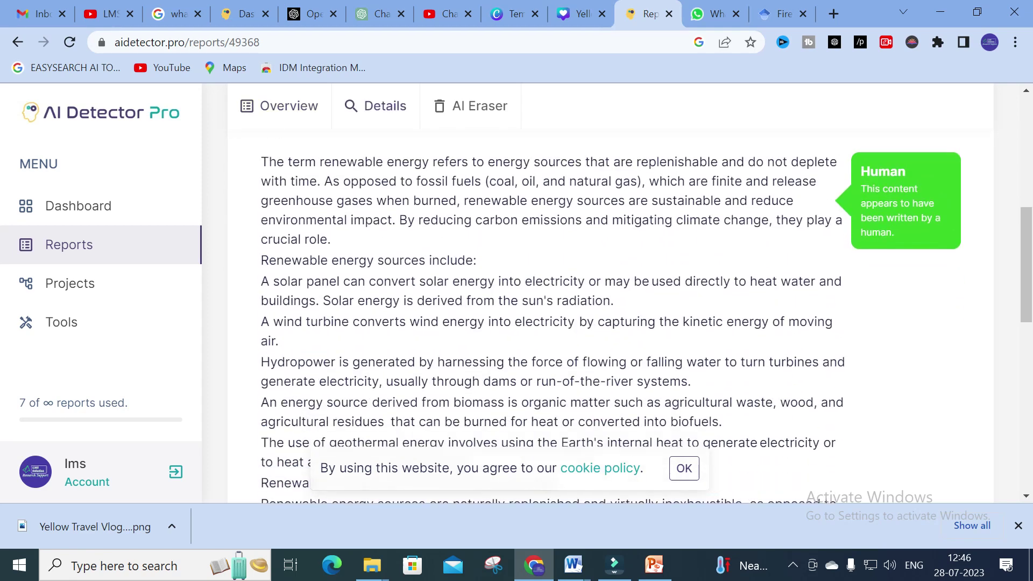
{"action": "scroll", "coordinate": [883, 236], "scroll_direction": "up", "scroll_amount": 2}
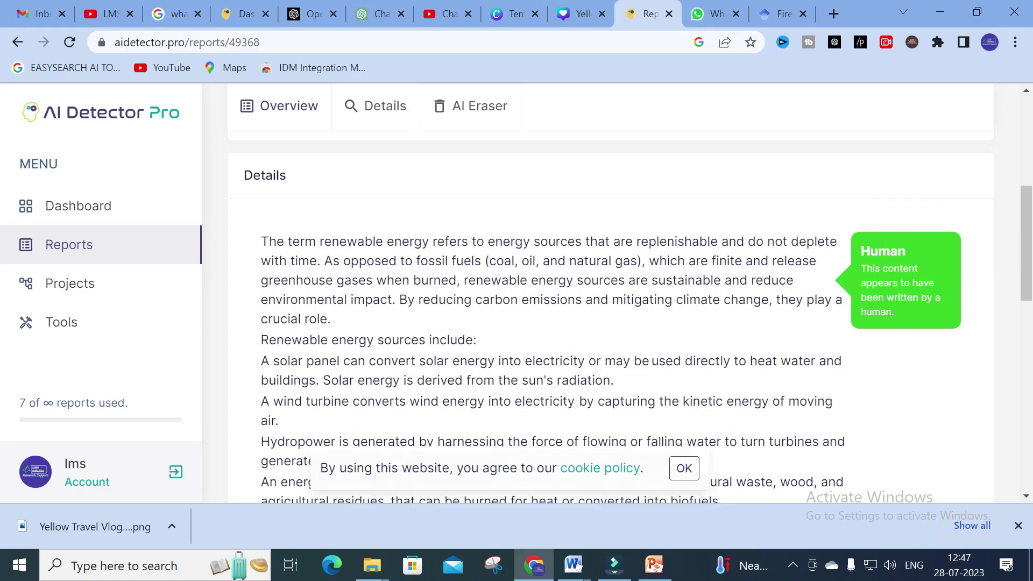
{"action": "scroll", "coordinate": [882, 317], "scroll_direction": "down", "scroll_amount": 6}
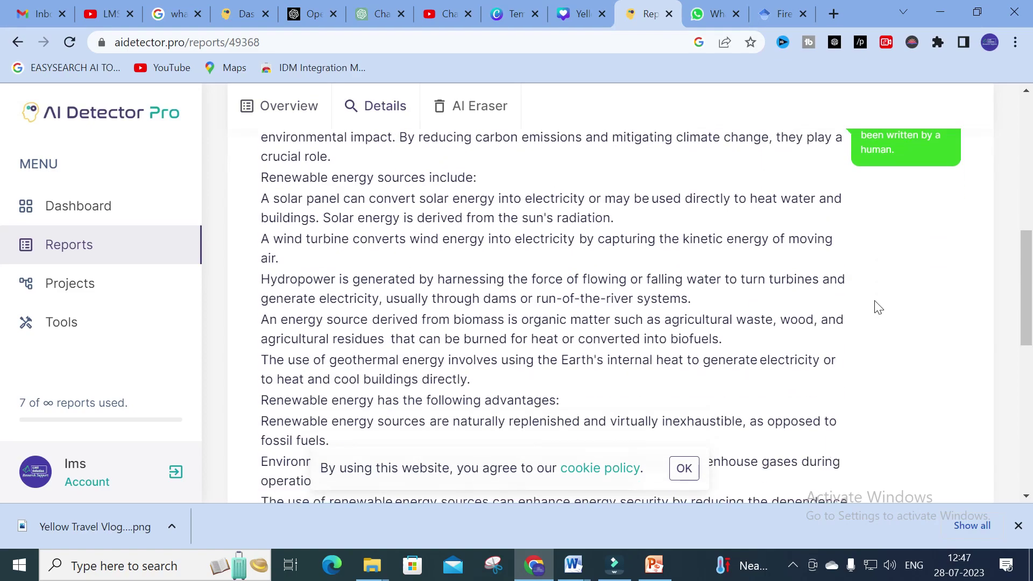
{"action": "scroll", "coordinate": [866, 313], "scroll_direction": "down", "scroll_amount": 7}
{"action": "scroll", "coordinate": [750, 323], "scroll_direction": "up", "scroll_amount": 10}
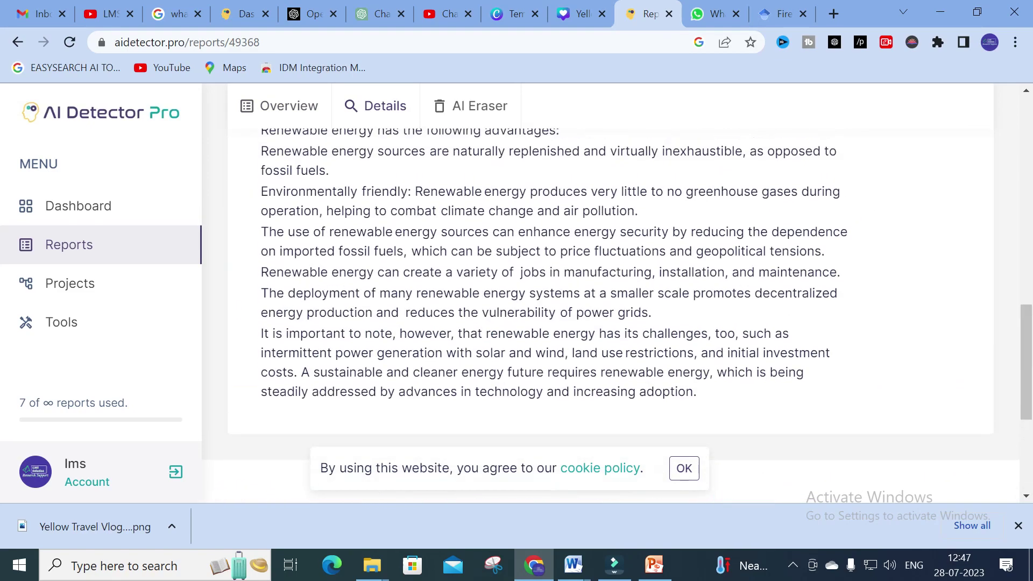
{"action": "scroll", "coordinate": [253, 264], "scroll_direction": "up", "scroll_amount": 2}
{"action": "scroll", "coordinate": [253, 263], "scroll_direction": "down", "scroll_amount": 4}
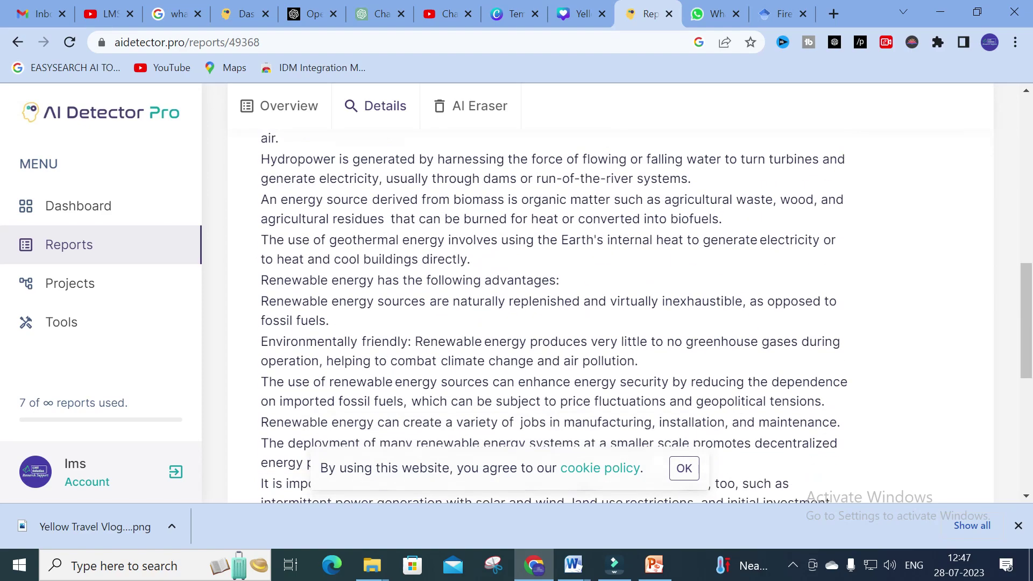
{"action": "scroll", "coordinate": [127, 258], "scroll_direction": "up", "scroll_amount": 8}
- From the Dashboard's latest reports, open the original "Renewable energy refers to energy sources" report and review its score and flagged passages
{"action": "left_click", "coordinate": [74, 214]}
{"action": "scroll", "coordinate": [556, 355], "scroll_direction": "down", "scroll_amount": 4}
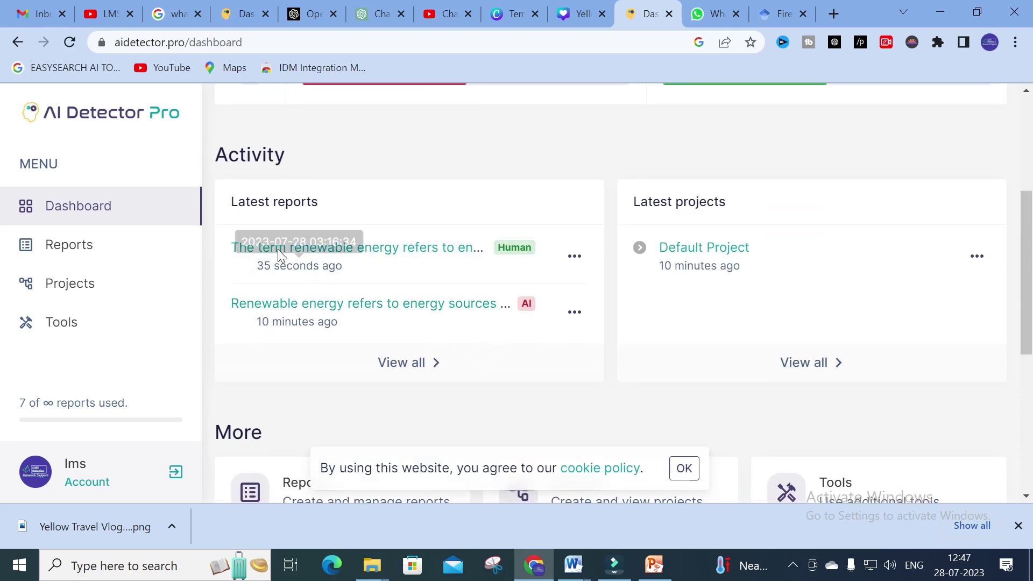
{"action": "left_click", "coordinate": [284, 304]}
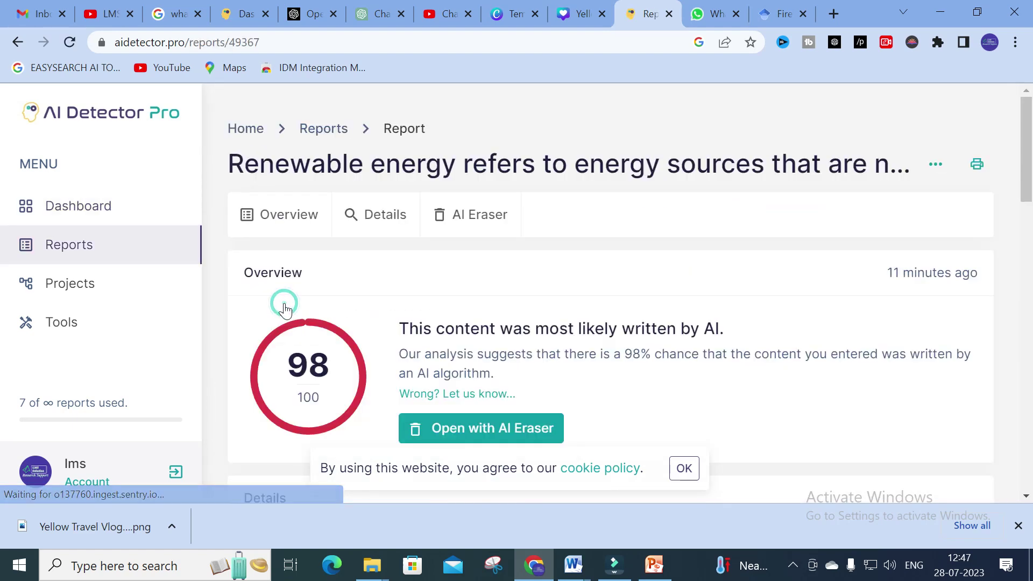
{"action": "scroll", "coordinate": [312, 286], "scroll_direction": "down", "scroll_amount": 3}
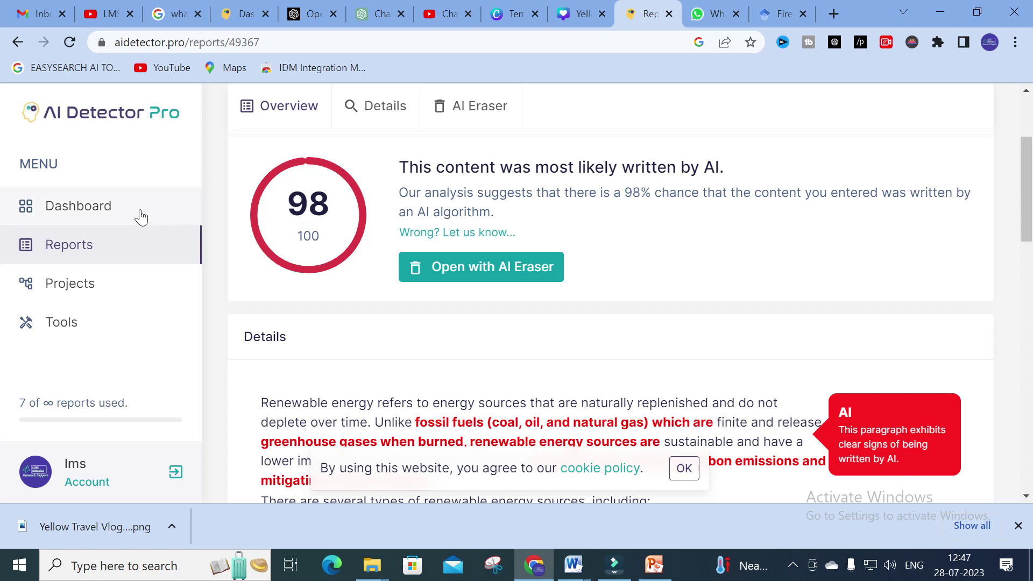
- Return to the Dashboard and reopen the report "The term renewable energy refers to energy sources" to review its score and details
{"action": "left_click", "coordinate": [117, 214]}
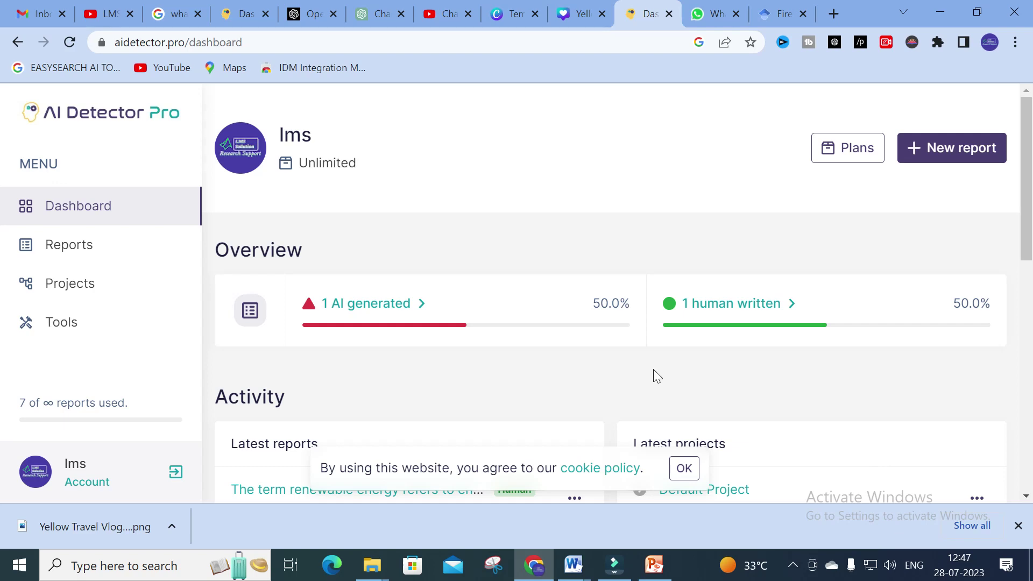
{"action": "scroll", "coordinate": [329, 306], "scroll_direction": "down", "scroll_amount": 3}
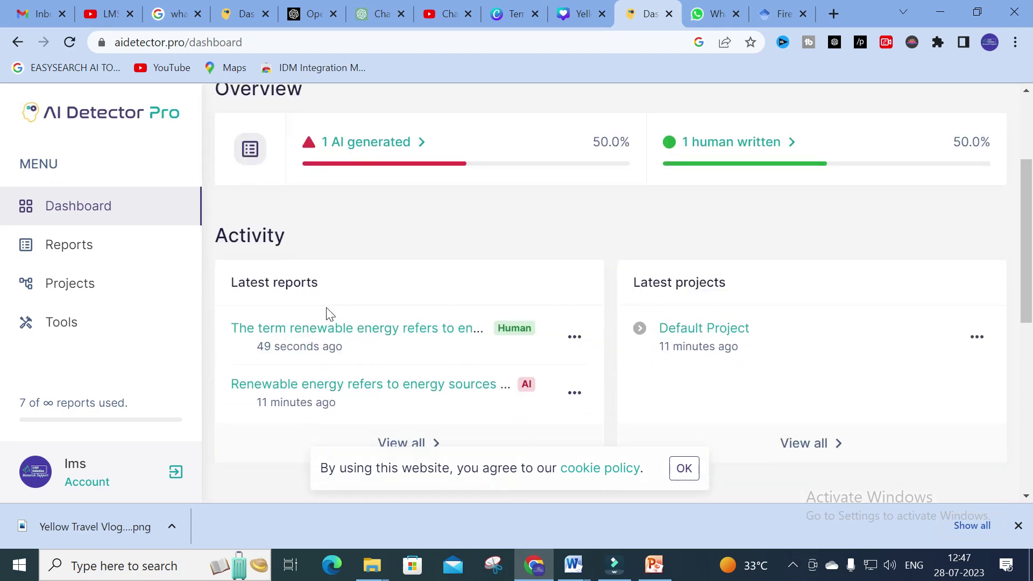
{"action": "left_click", "coordinate": [320, 328]}
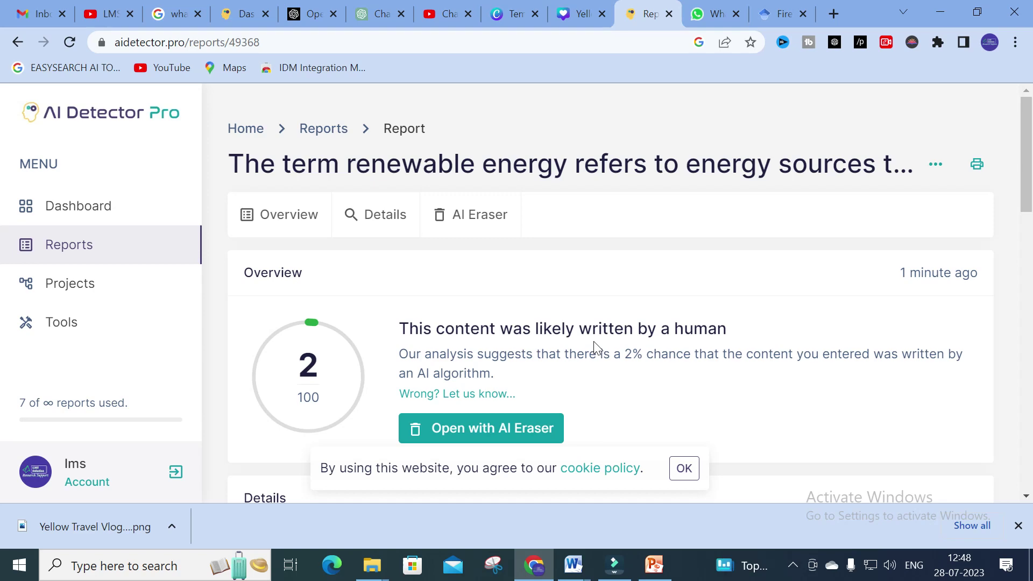
{"action": "scroll", "coordinate": [510, 316], "scroll_direction": "down", "scroll_amount": 5}
{"action": "scroll", "coordinate": [226, 314], "scroll_direction": "down", "scroll_amount": 7}
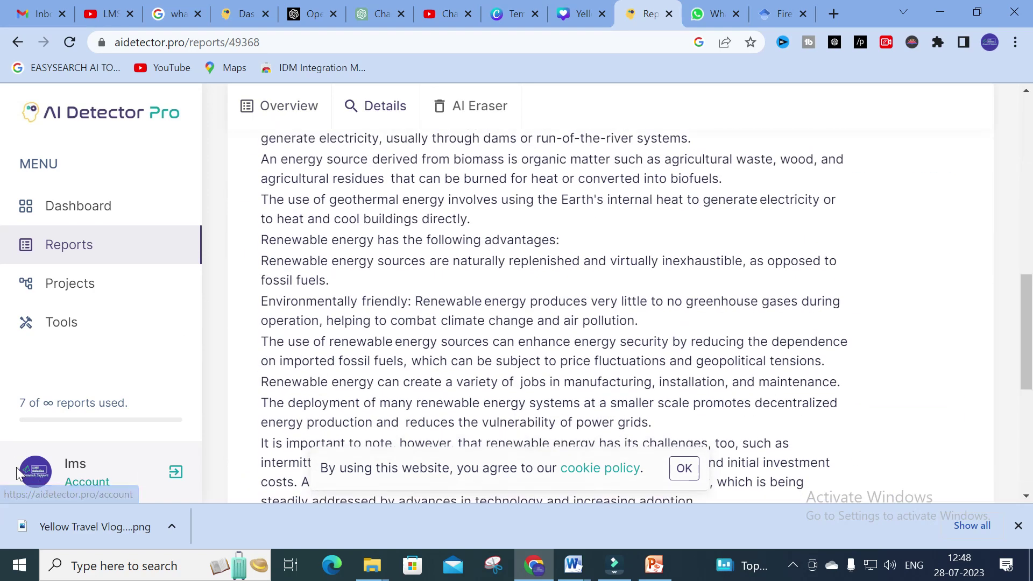
- Go back to the Google results for "ai detector pro" and open AI Detector Pro's Pricing page
{"action": "left_click", "coordinate": [16, 473]}
{"action": "left_click", "coordinate": [18, 42]}
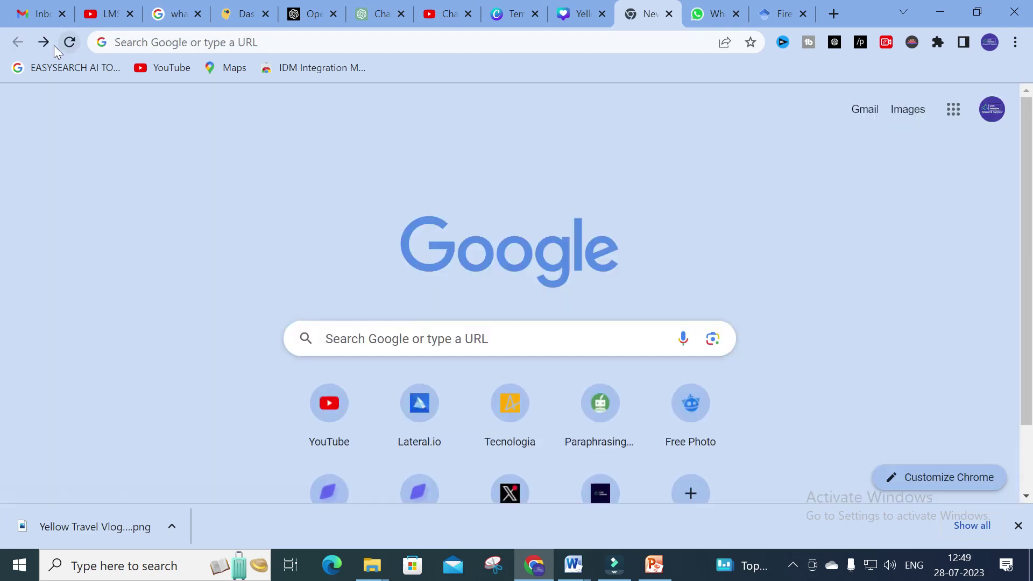
{"action": "left_click", "coordinate": [44, 42]}
{"action": "scroll", "coordinate": [85, 294], "scroll_direction": "down", "scroll_amount": 3}
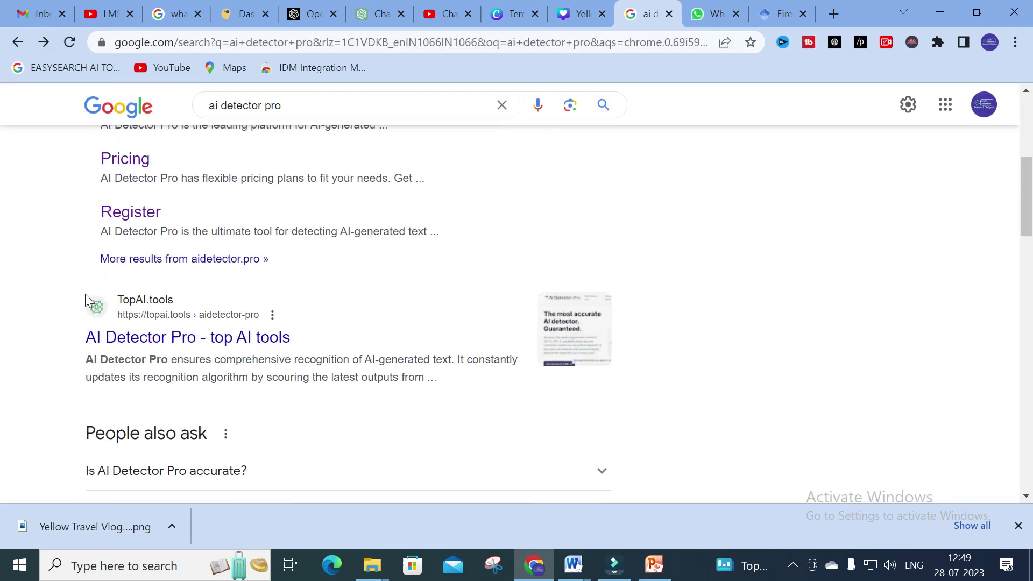
{"action": "scroll", "coordinate": [85, 293], "scroll_direction": "up", "scroll_amount": 2}
{"action": "left_click", "coordinate": [125, 248]}
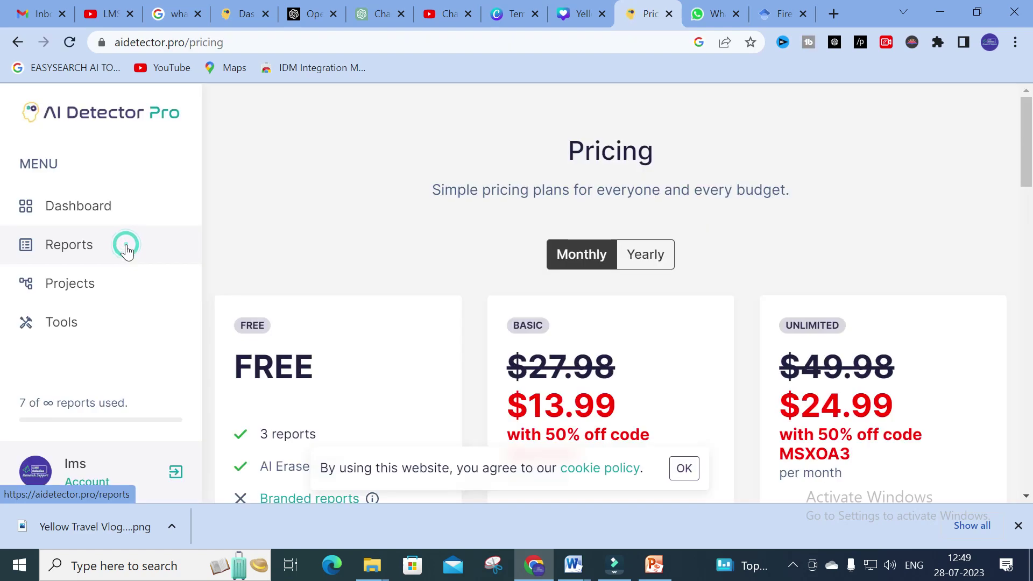
- Compare the monthly prices, report limits and included features of the Free, Basic and Unlimited plans
{"action": "scroll", "coordinate": [265, 253], "scroll_direction": "down", "scroll_amount": 4}
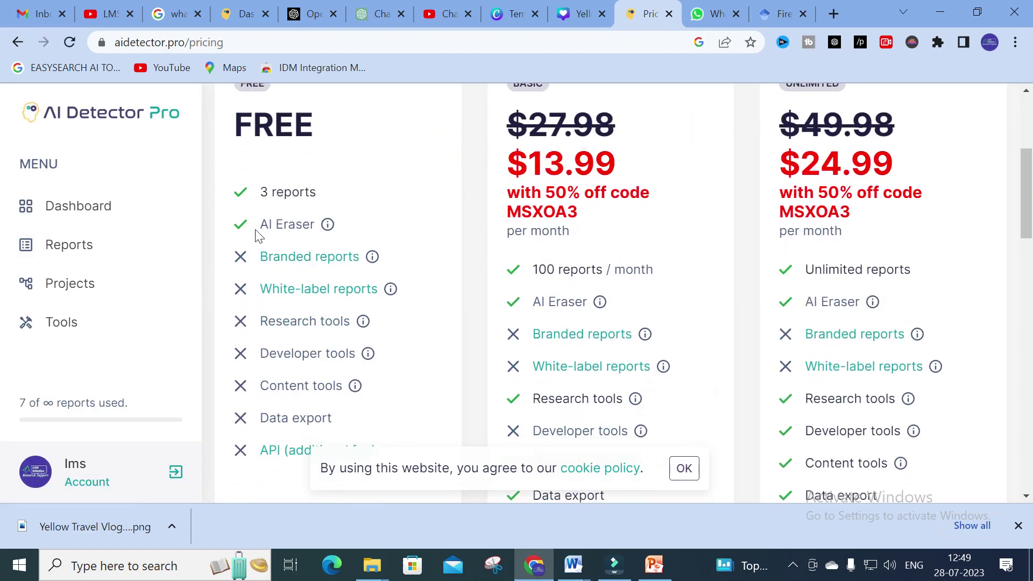
{"action": "scroll", "coordinate": [272, 238], "scroll_direction": "up", "scroll_amount": 3}
{"action": "scroll", "coordinate": [508, 238], "scroll_direction": "down", "scroll_amount": 2}
{"action": "scroll", "coordinate": [619, 293], "scroll_direction": "up", "scroll_amount": 1}
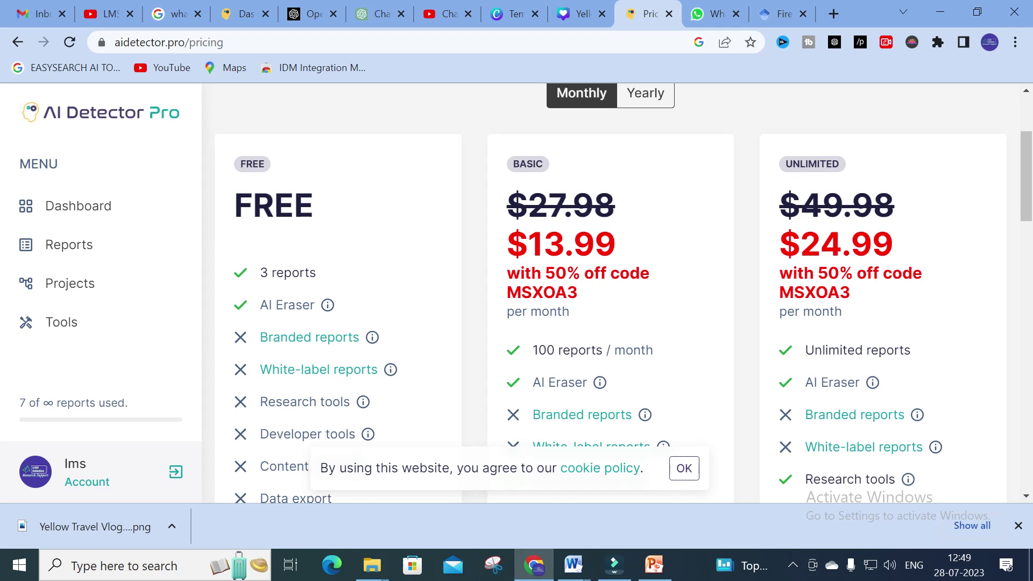
{"action": "scroll", "coordinate": [544, 299], "scroll_direction": "down", "scroll_amount": 2}
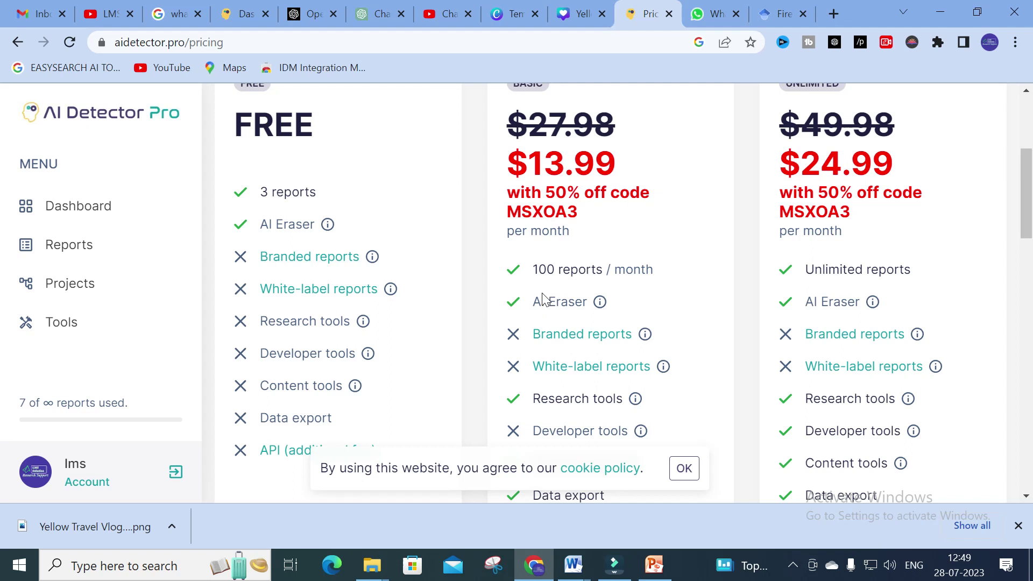
{"action": "scroll", "coordinate": [580, 253], "scroll_direction": "down", "scroll_amount": 2}
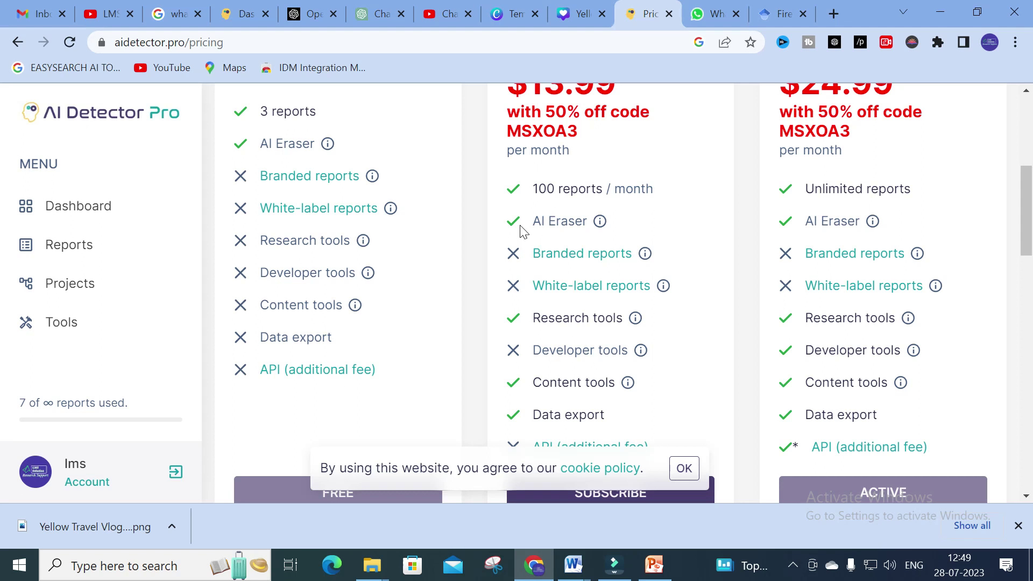
{"action": "scroll", "coordinate": [611, 261], "scroll_direction": "up", "scroll_amount": 3}
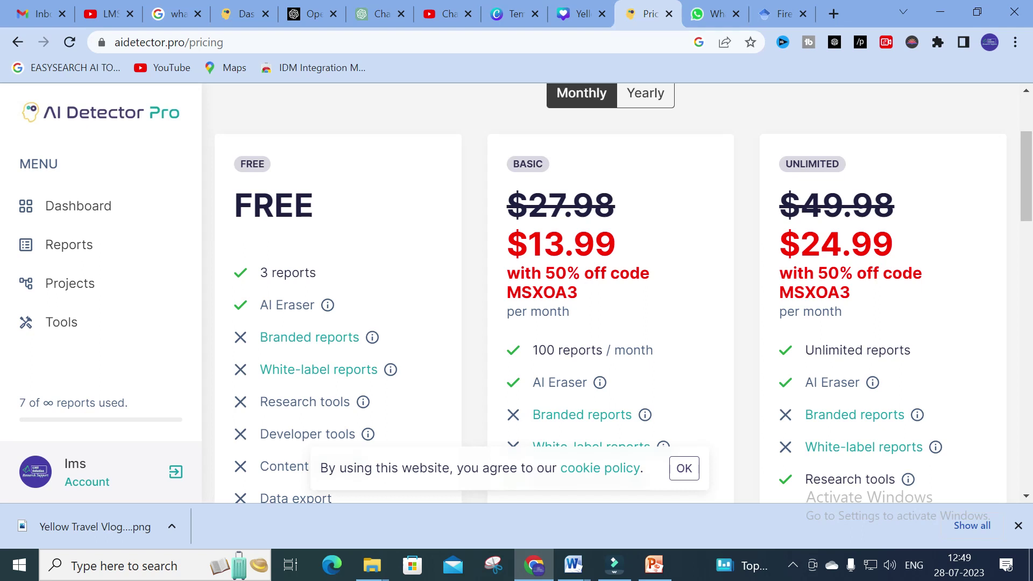
{"action": "scroll", "coordinate": [866, 296], "scroll_direction": "down", "scroll_amount": 2}
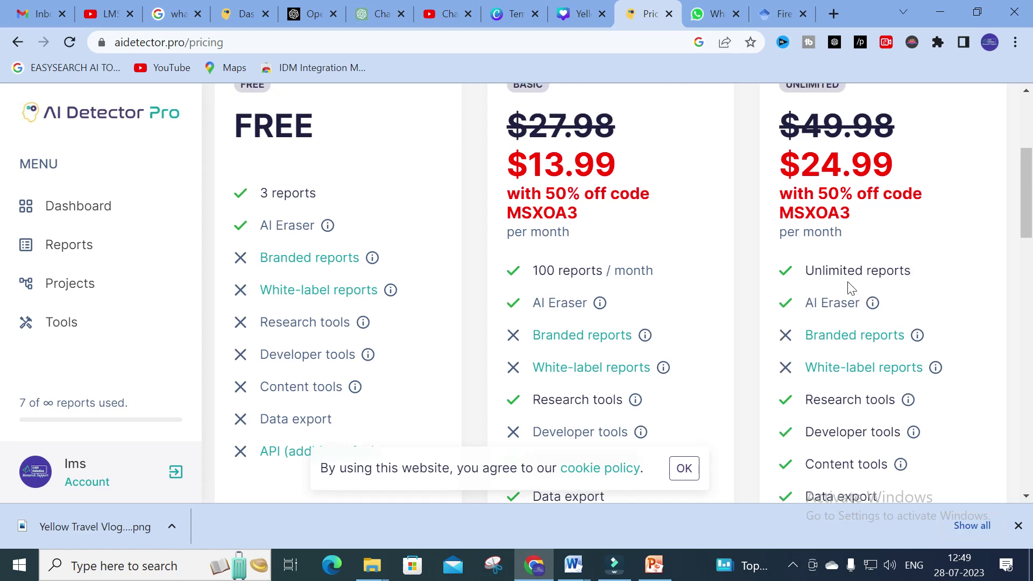
{"action": "scroll", "coordinate": [786, 285], "scroll_direction": "up", "scroll_amount": 3}
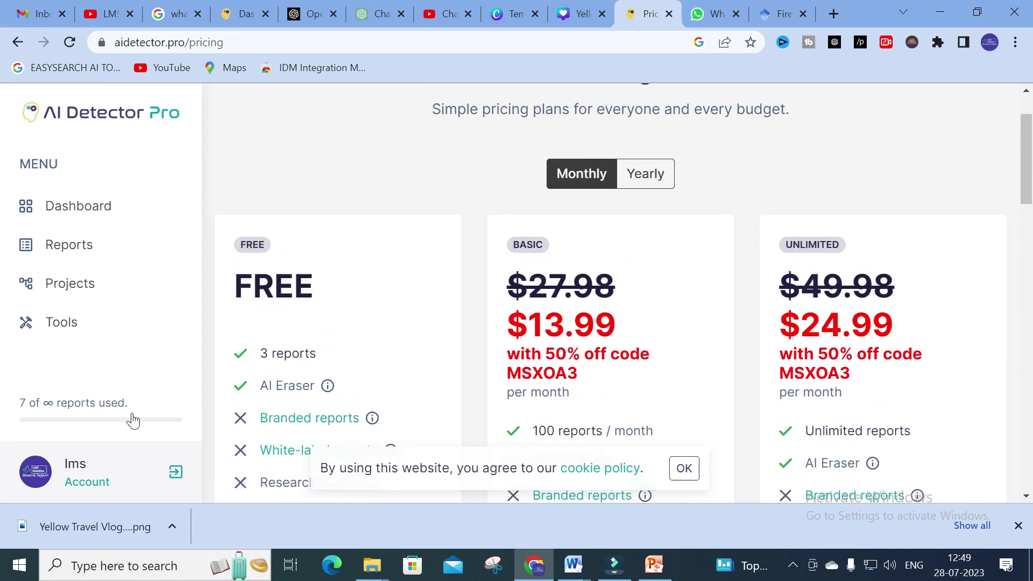
{"action": "scroll", "coordinate": [299, 339], "scroll_direction": "down", "scroll_amount": 2}
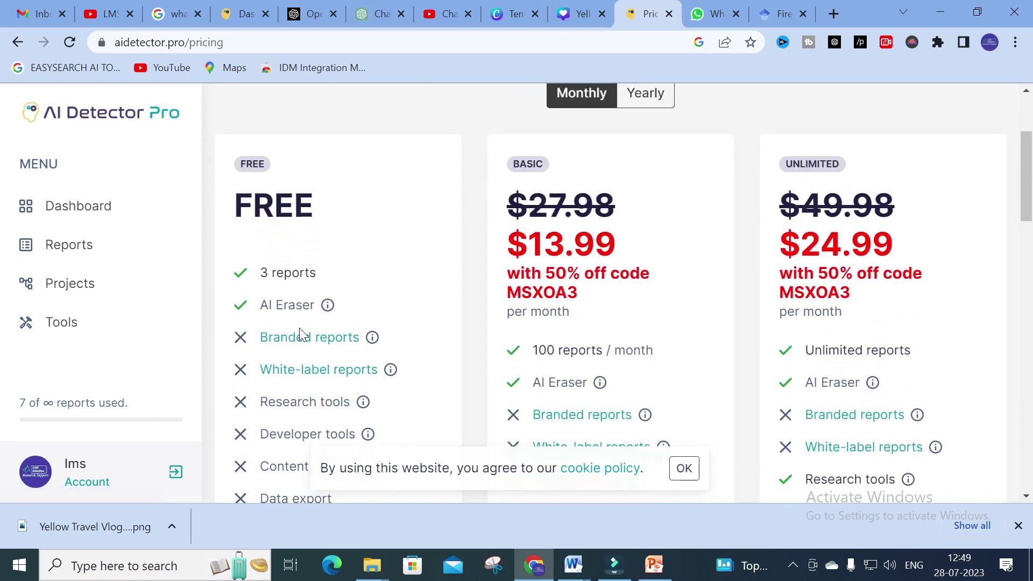